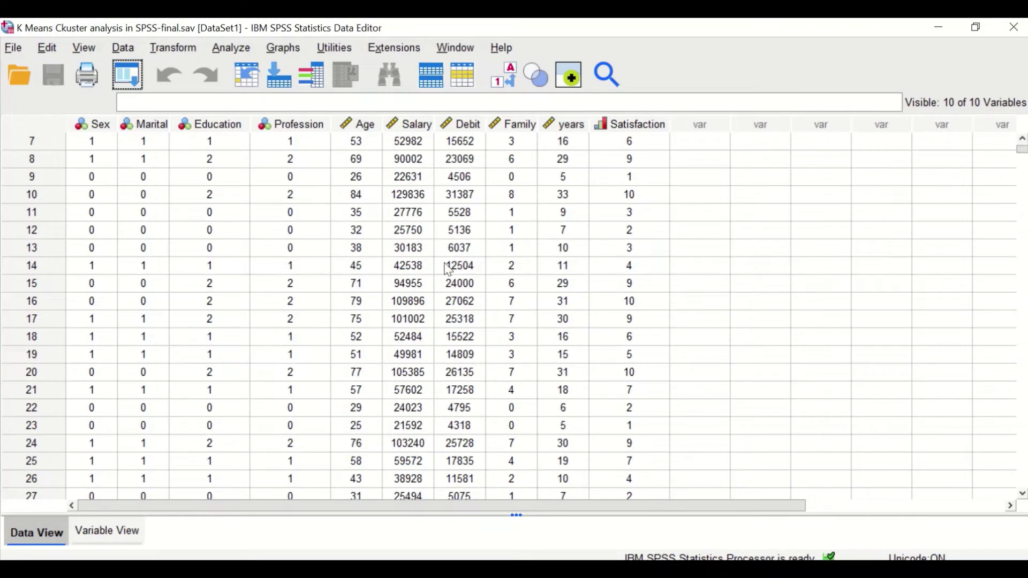
{"action": "scroll", "coordinate": [209, 235], "scroll_direction": "up", "scroll_amount": 2}
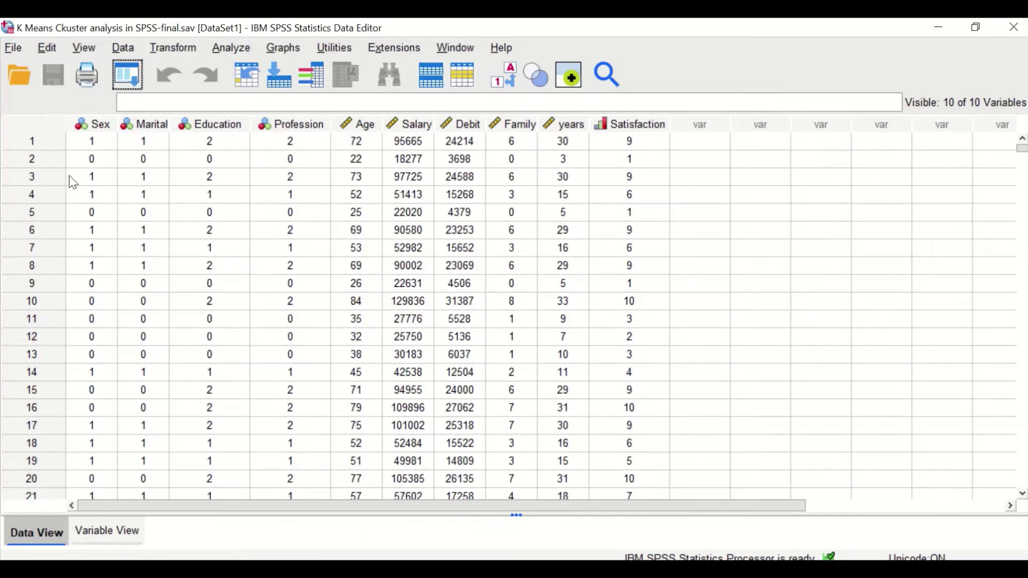
{"action": "mouse_move", "coordinate": [88, 128]}
{"action": "mouse_move", "coordinate": [160, 135]}
{"action": "mouse_move", "coordinate": [299, 129]}
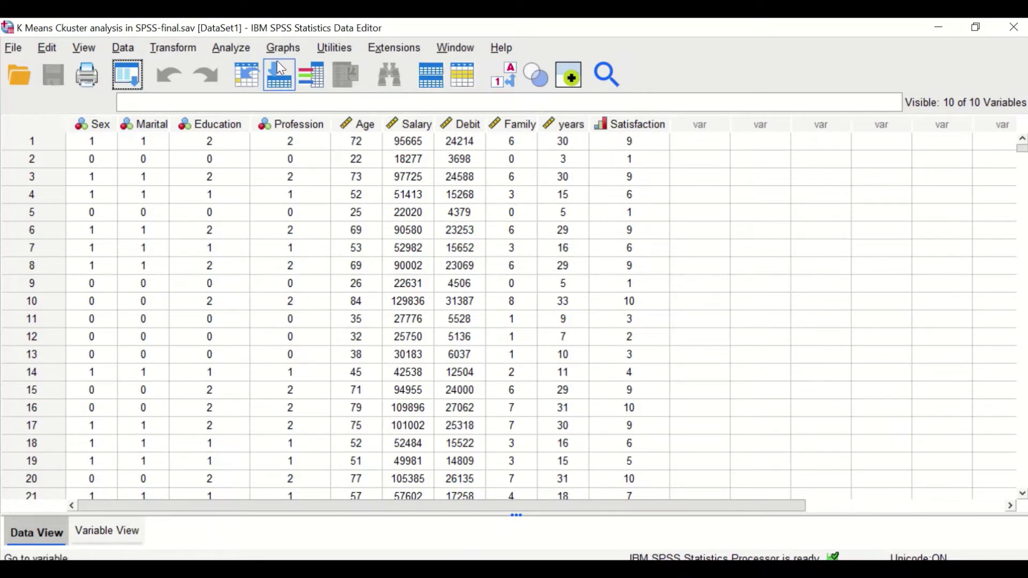
Set up a Descriptives analysis with Age, Salary, Debit, Family, years of employment and Satisfaction as variables.
{"action": "left_click", "coordinate": [239, 49]}
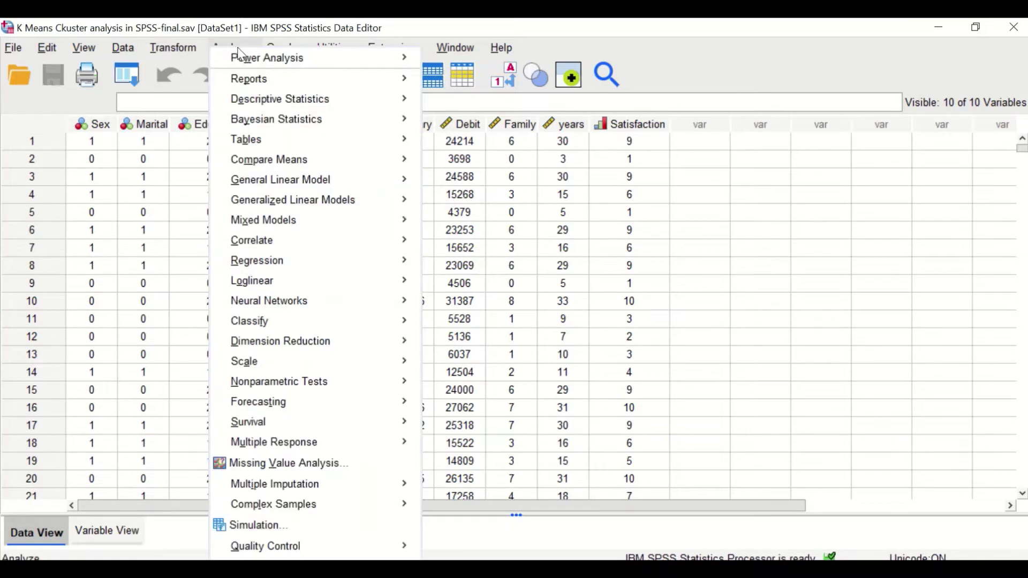
{"action": "mouse_move", "coordinate": [255, 109]}
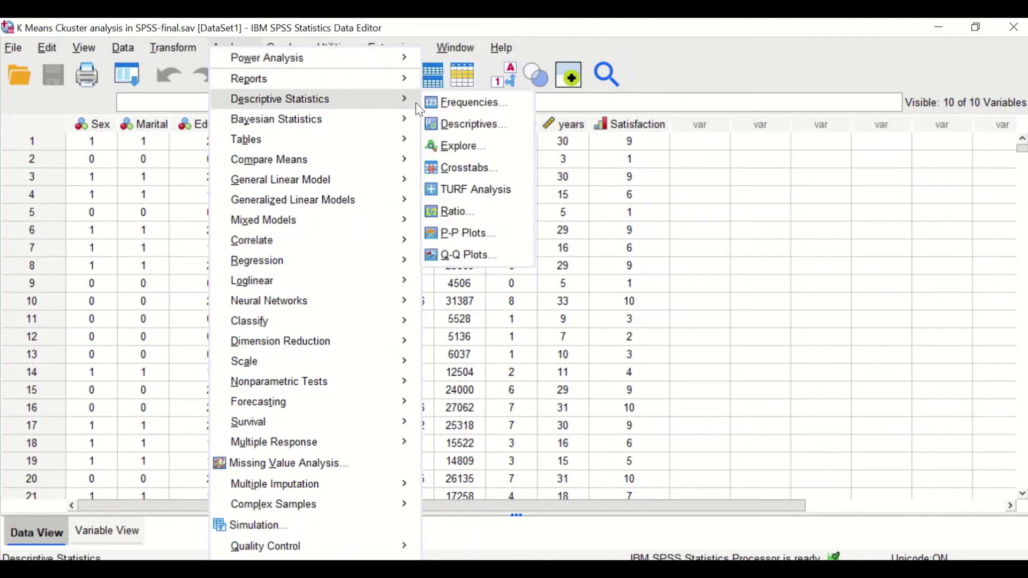
{"action": "left_click", "coordinate": [457, 126]}
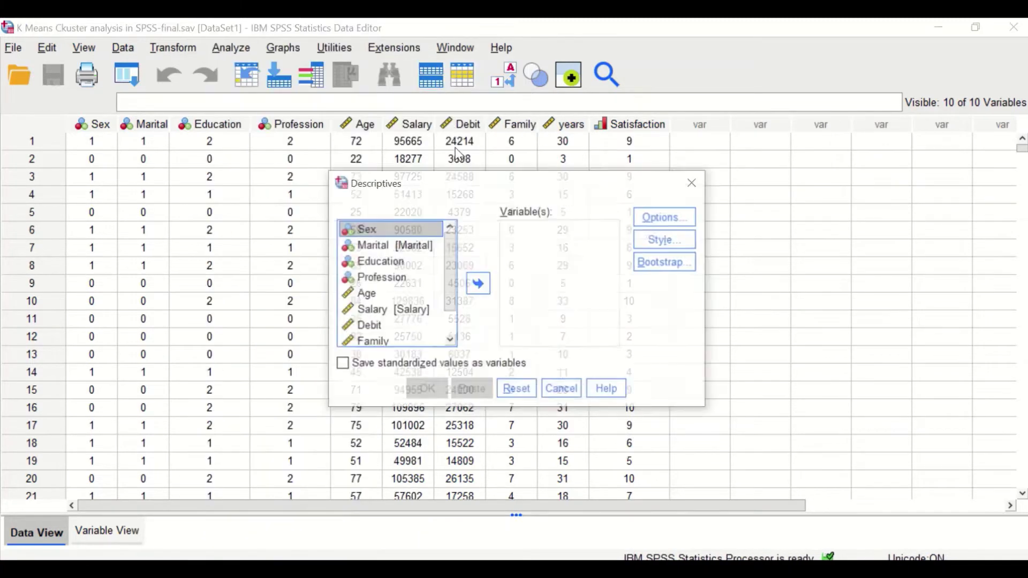
{"action": "key", "text": "Down"}
{"action": "key", "text": "Down"}
{"action": "key", "text": "Down"}
{"action": "key", "text": "Down"}
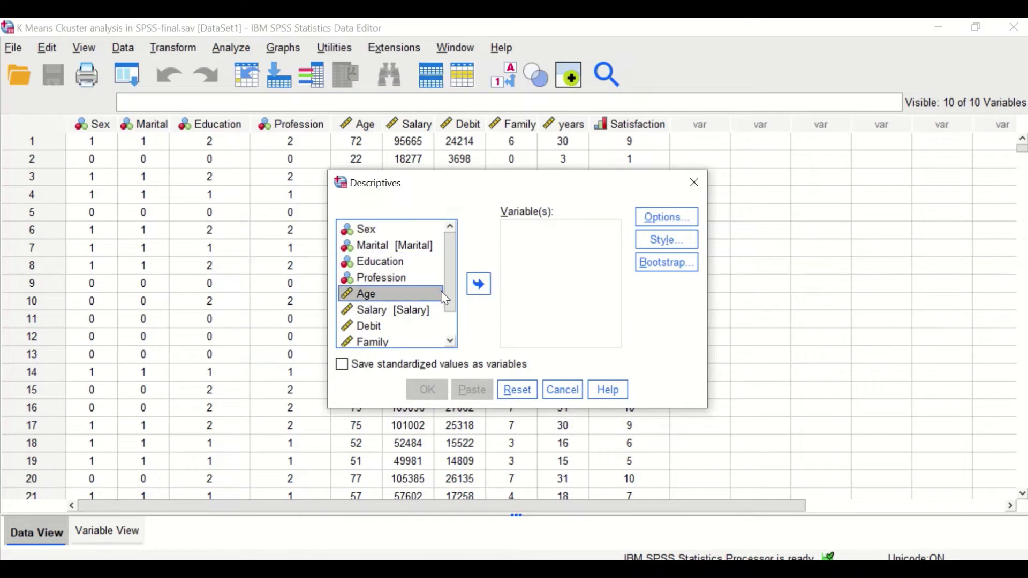
{"action": "scroll", "coordinate": [453, 313], "scroll_direction": "down", "scroll_amount": 1}
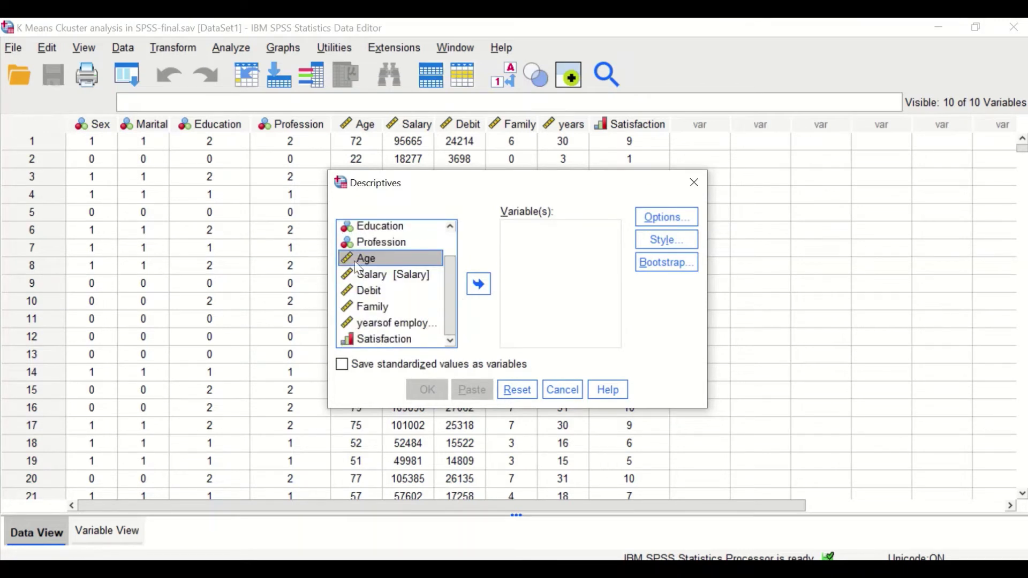
{"action": "left_click", "coordinate": [390, 280], "text": "shift"}
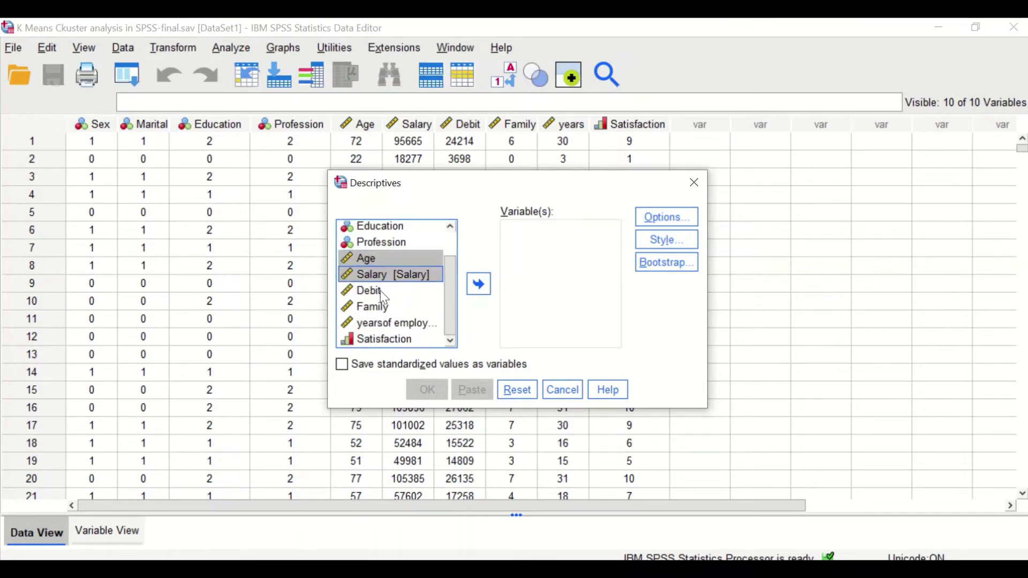
{"action": "left_click", "coordinate": [378, 291], "text": "shift"}
{"action": "left_click", "coordinate": [381, 305], "text": "shift"}
{"action": "left_click", "coordinate": [389, 329], "text": "shift"}
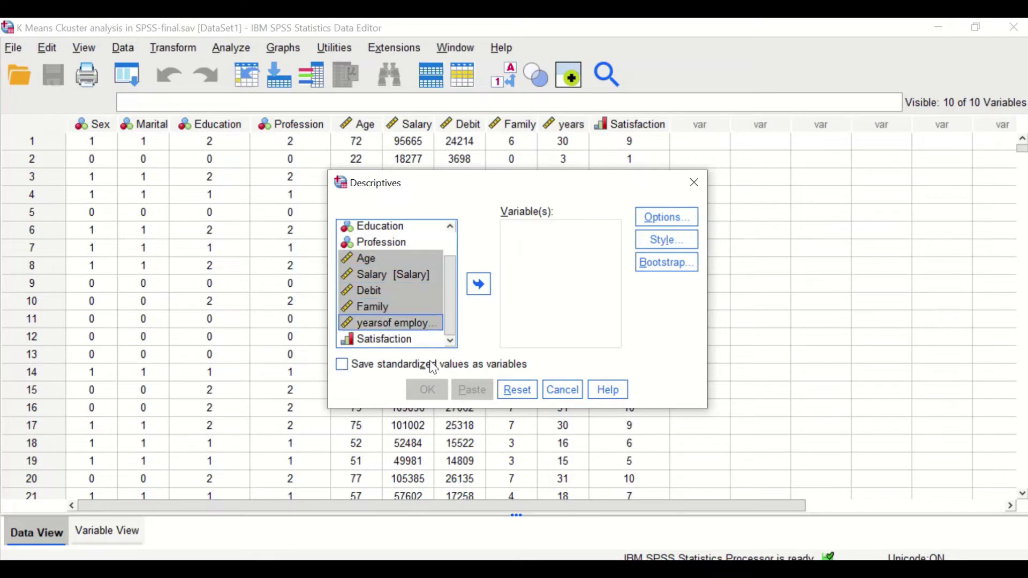
{"action": "left_click", "coordinate": [382, 341], "text": "shift"}
{"action": "left_click", "coordinate": [479, 285]}
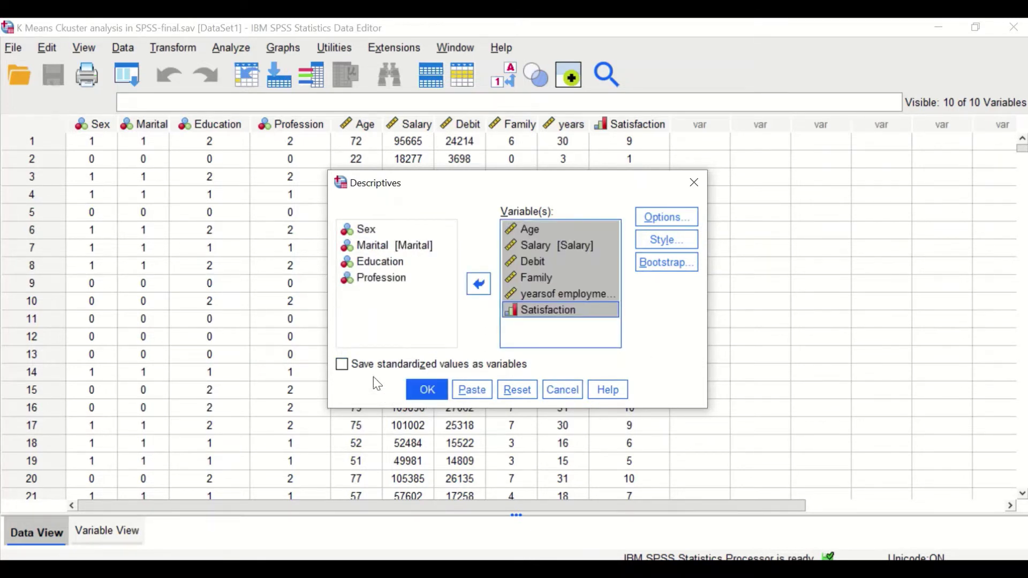
Run the Descriptives with standardized values saved as variables, and review the new z-score columns in the dataset.
{"action": "left_click", "coordinate": [342, 364]}
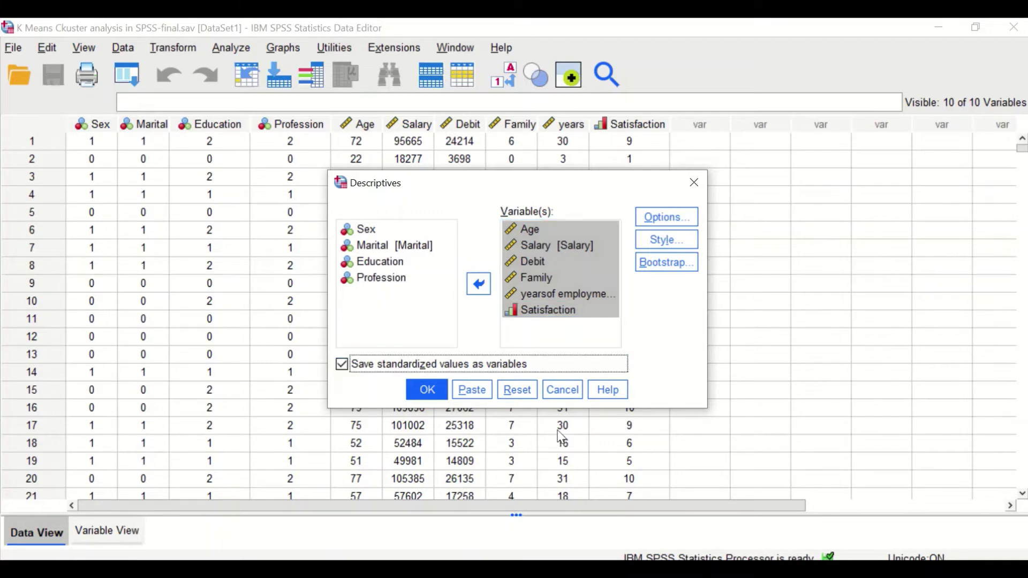
{"action": "left_click", "coordinate": [427, 390]}
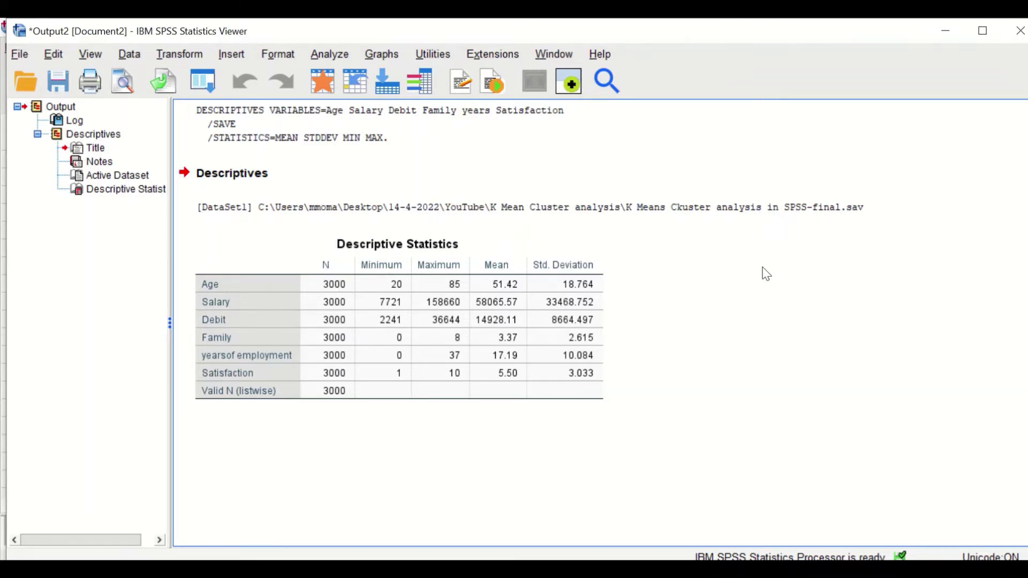
{"action": "left_click", "coordinate": [945, 33]}
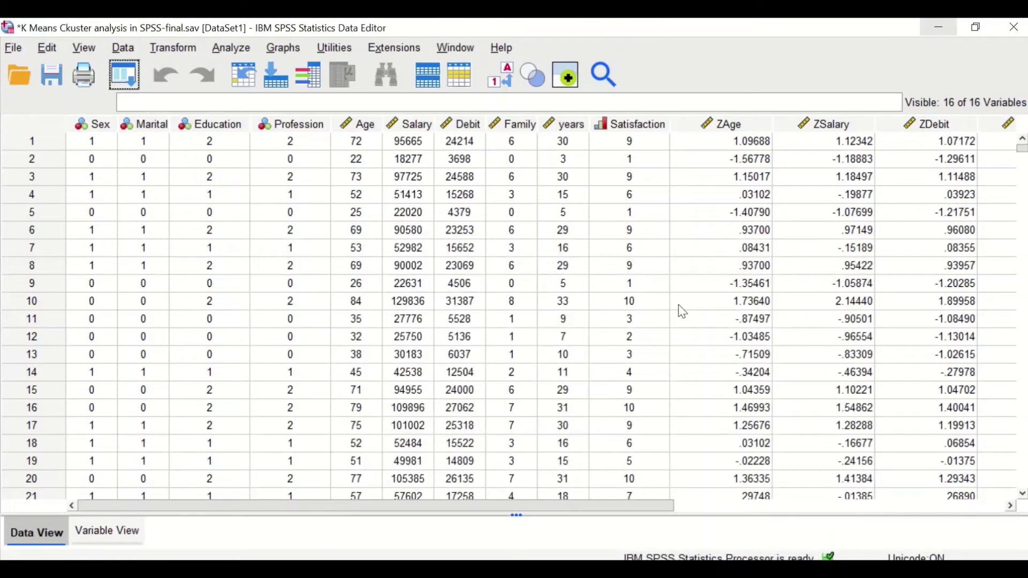
{"action": "left_click_drag", "start_coordinate": [500, 508], "coordinate": [769, 496]}
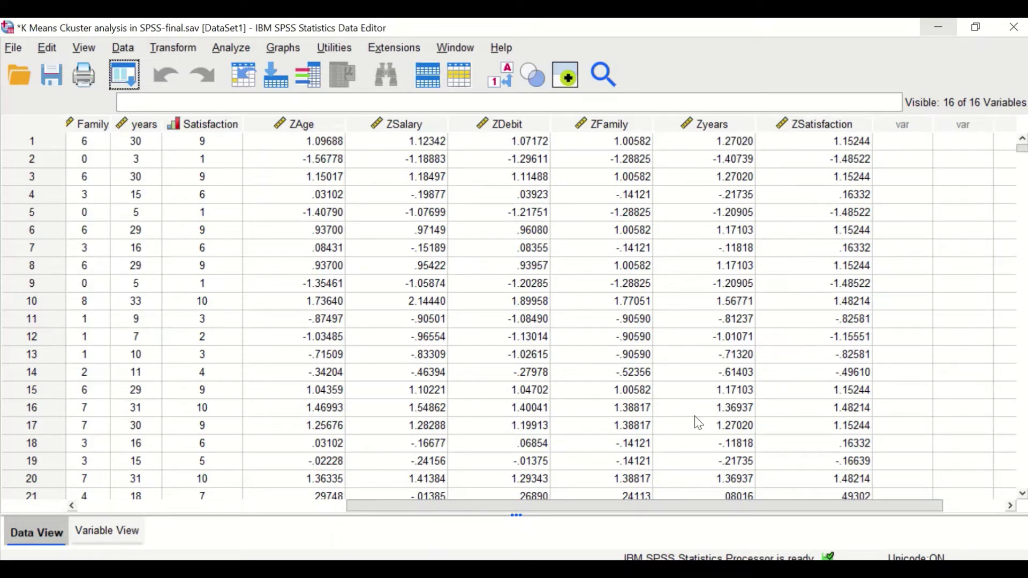
{"action": "left_click_drag", "start_coordinate": [642, 505], "coordinate": [602, 496]}
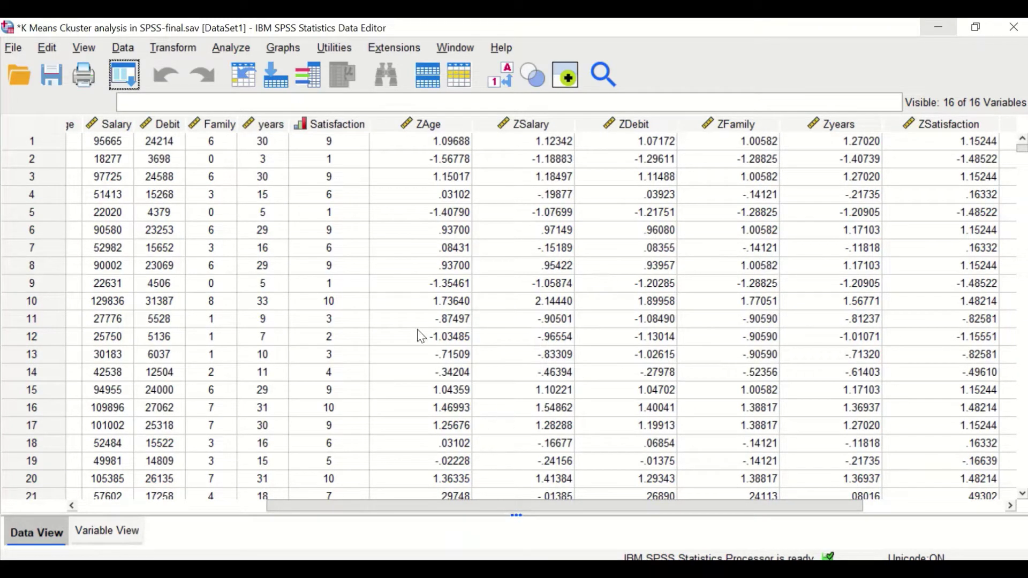
Set up a K-Means Cluster Analysis with the z-scores of Age, Salary, Debit, Family, years of employment and Satisfaction as variables.
{"action": "left_click", "coordinate": [237, 52]}
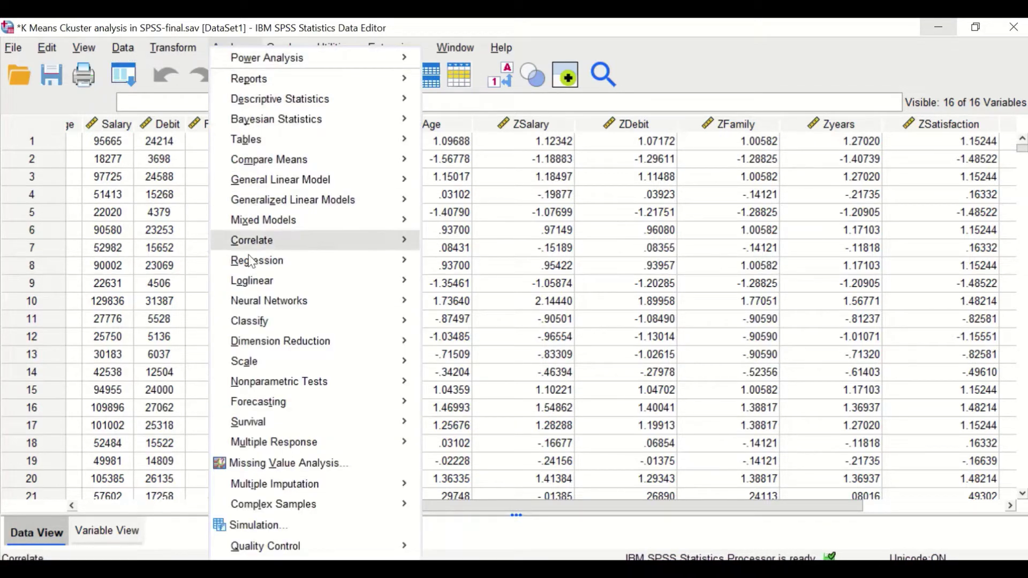
{"action": "mouse_move", "coordinate": [266, 324]}
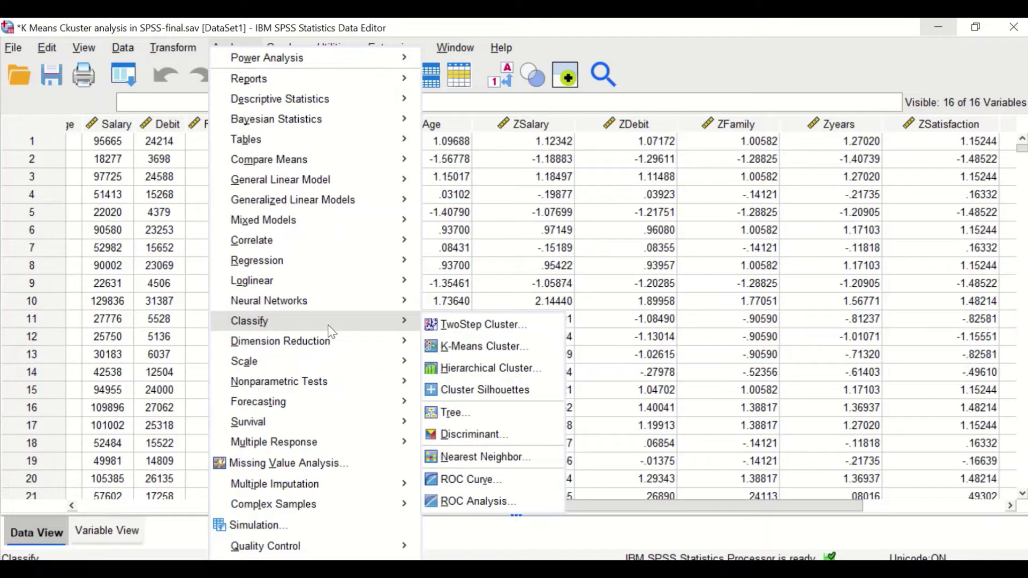
{"action": "left_click", "coordinate": [473, 347]}
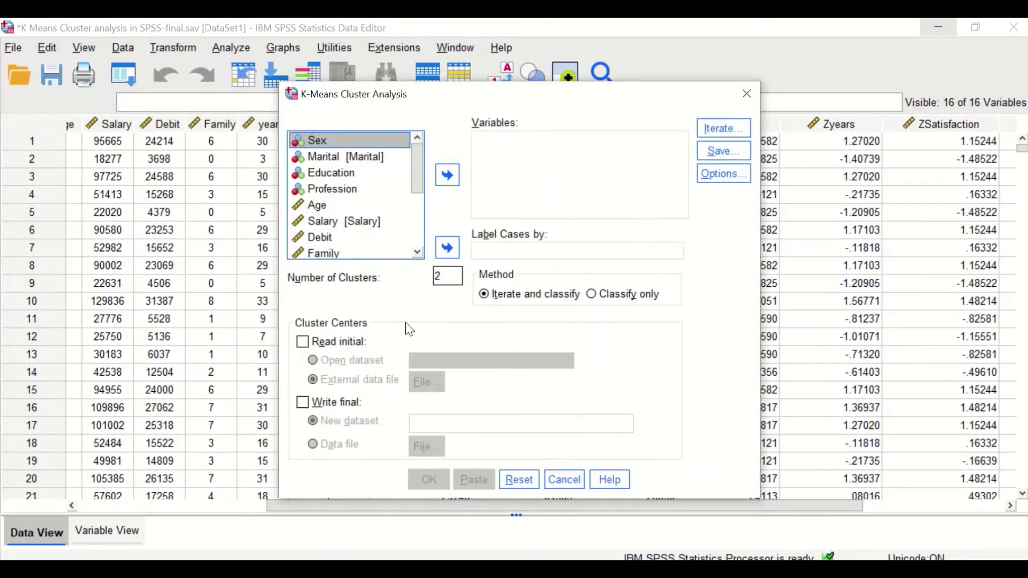
{"action": "left_click_drag", "start_coordinate": [480, 95], "coordinate": [423, 52]}
{"action": "left_click_drag", "start_coordinate": [365, 126], "coordinate": [351, 167]}
{"action": "left_click", "coordinate": [279, 144]}
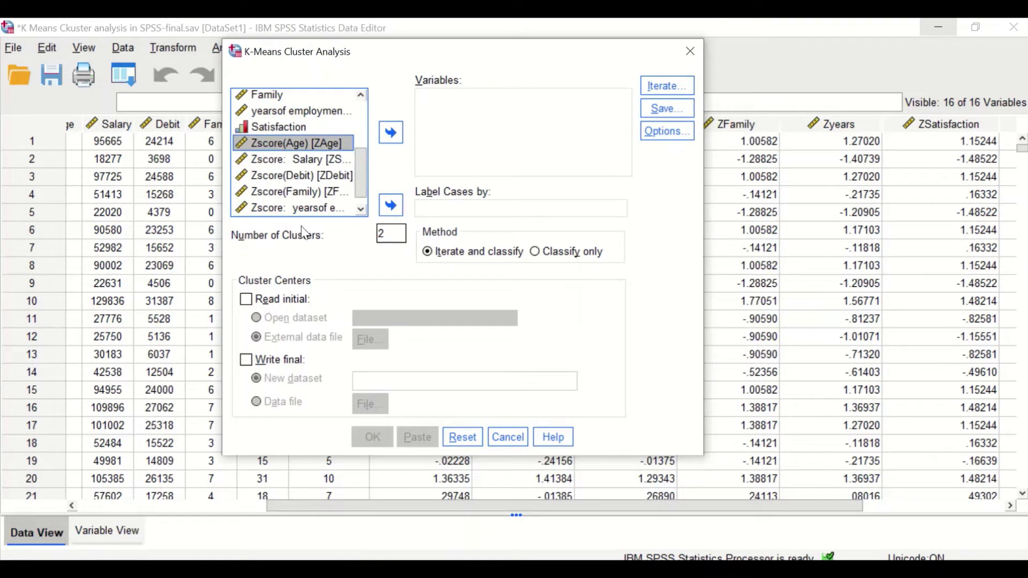
{"action": "left_click", "coordinate": [284, 165], "text": "shift"}
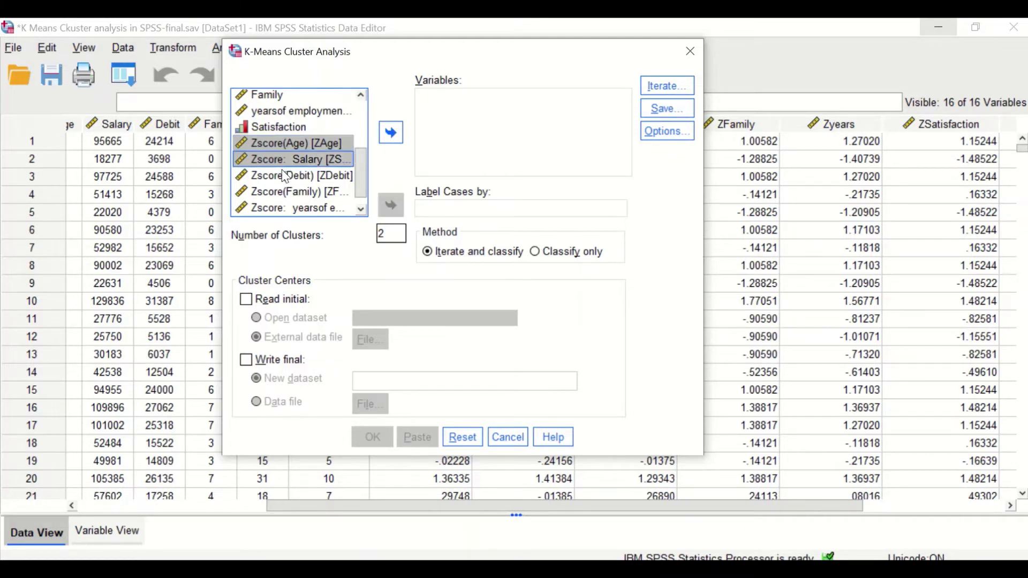
{"action": "left_click", "coordinate": [288, 179], "text": "shift"}
{"action": "left_click", "coordinate": [291, 194], "text": "shift"}
{"action": "left_click", "coordinate": [294, 211], "text": "shift"}
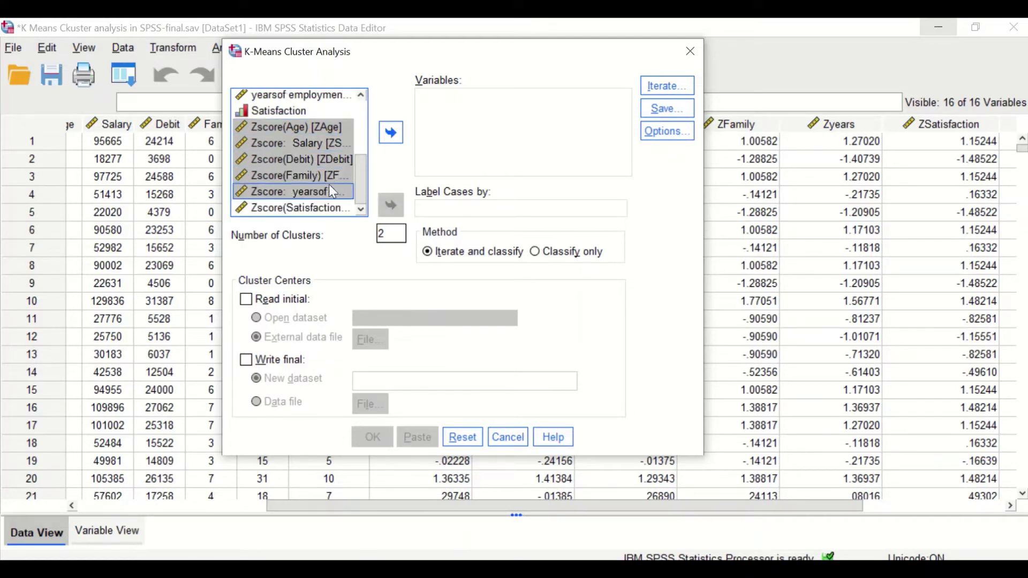
{"action": "left_click", "coordinate": [322, 209], "text": "shift"}
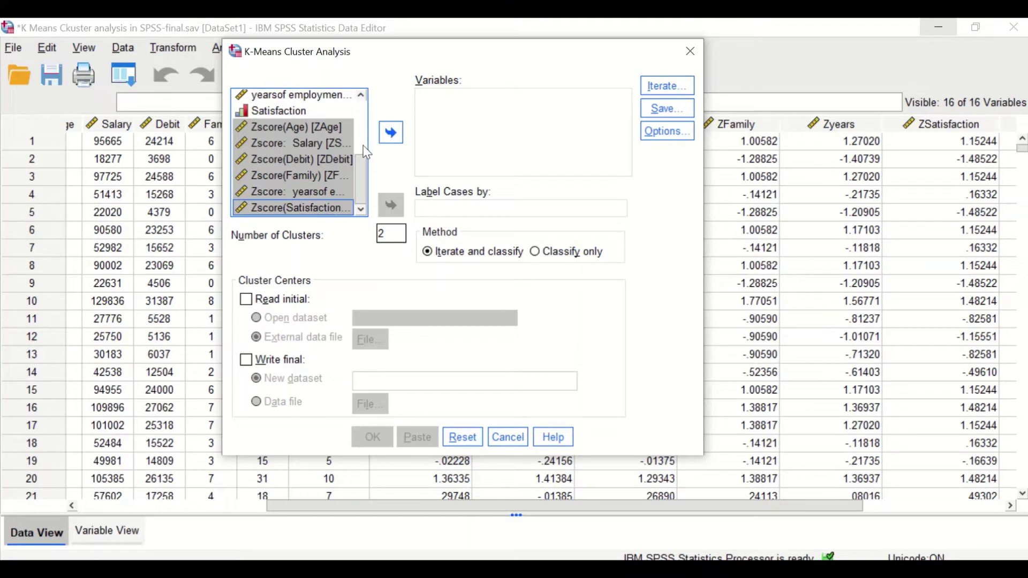
{"action": "left_click", "coordinate": [390, 133]}
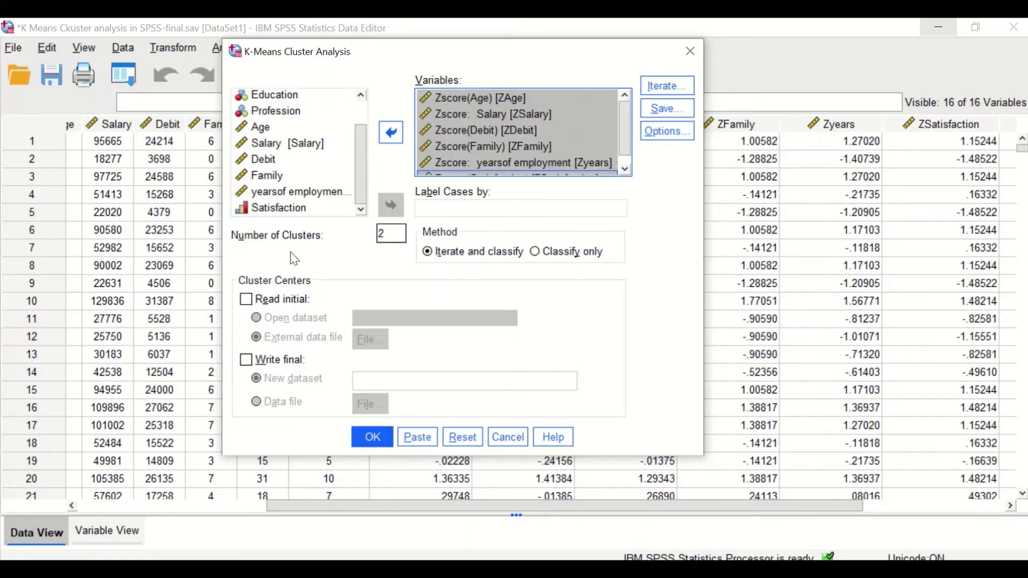
Set the maximum iterations of the K-Means analysis to 99.
{"action": "key", "text": "Tab"}
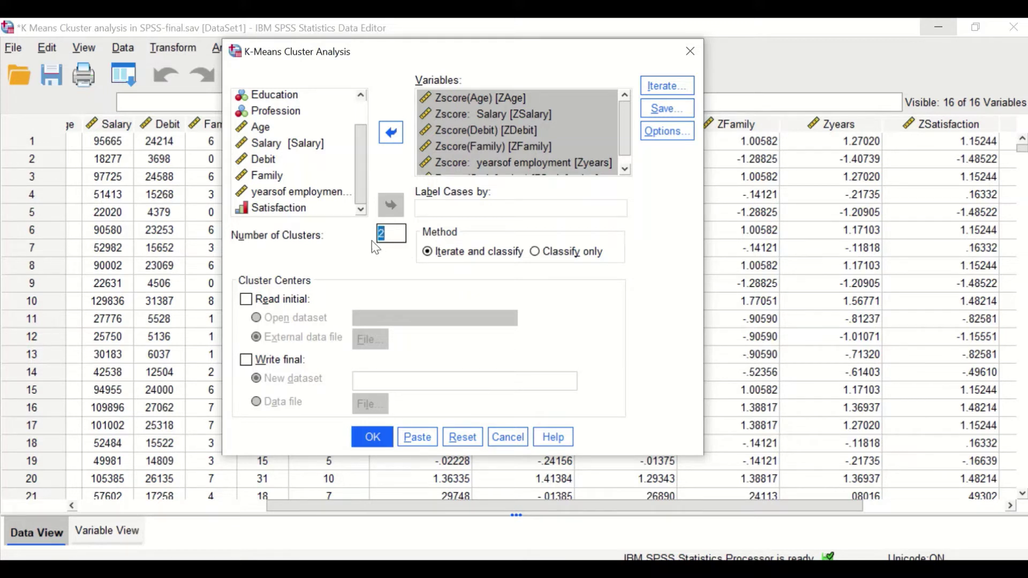
{"action": "left_click", "coordinate": [674, 97]}
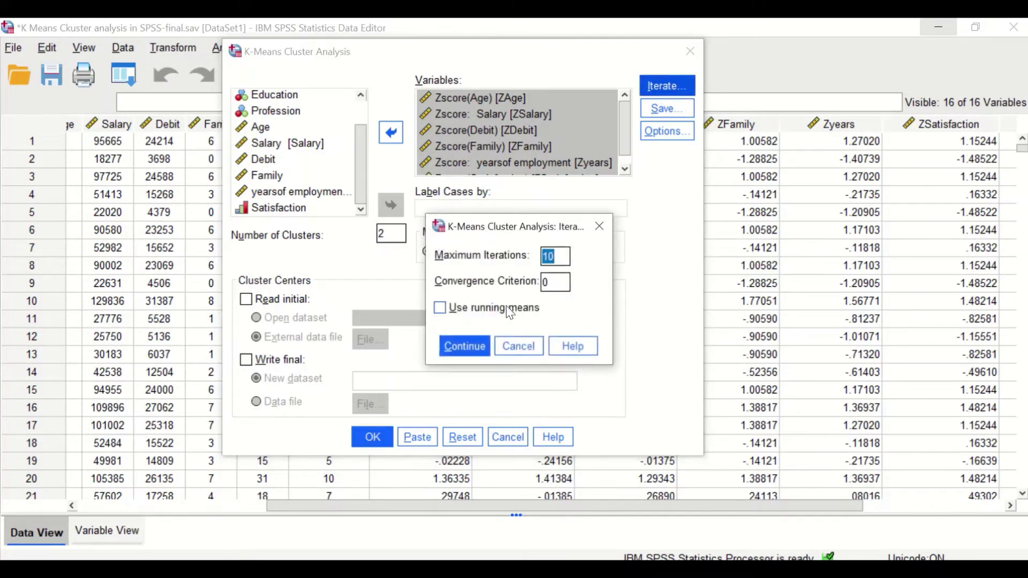
{"action": "type", "text": "99"}
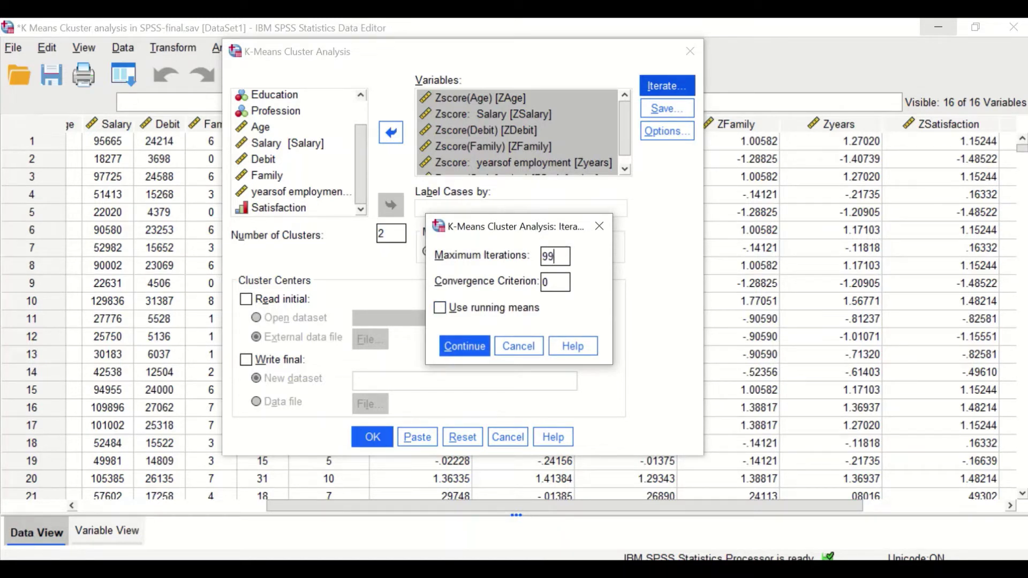
{"action": "left_click", "coordinate": [470, 346]}
Have the K-Means analysis save cluster membership and distance from cluster center as new variables.
{"action": "left_click", "coordinate": [673, 100]}
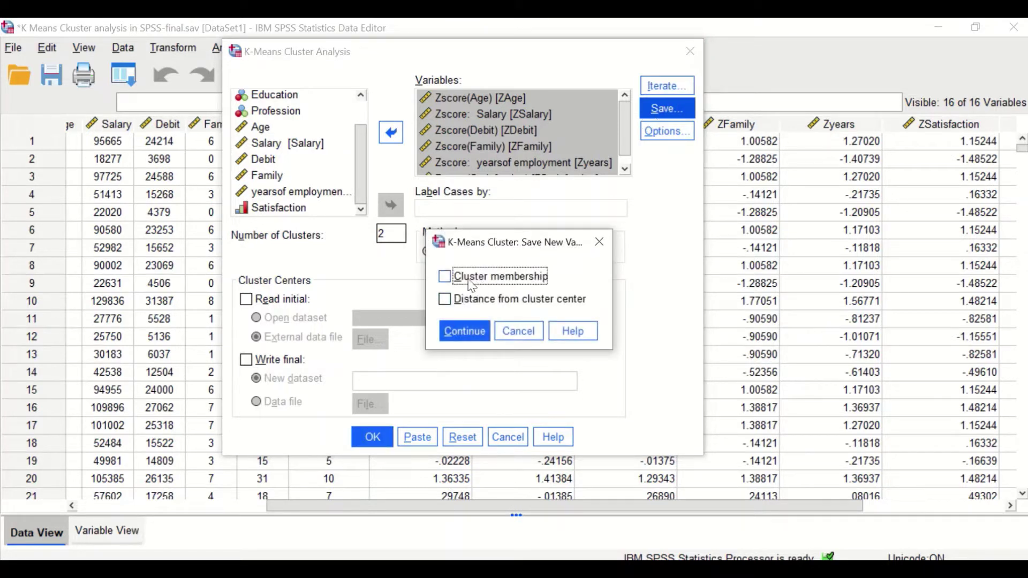
{"action": "left_click", "coordinate": [445, 277]}
{"action": "left_click", "coordinate": [453, 300]}
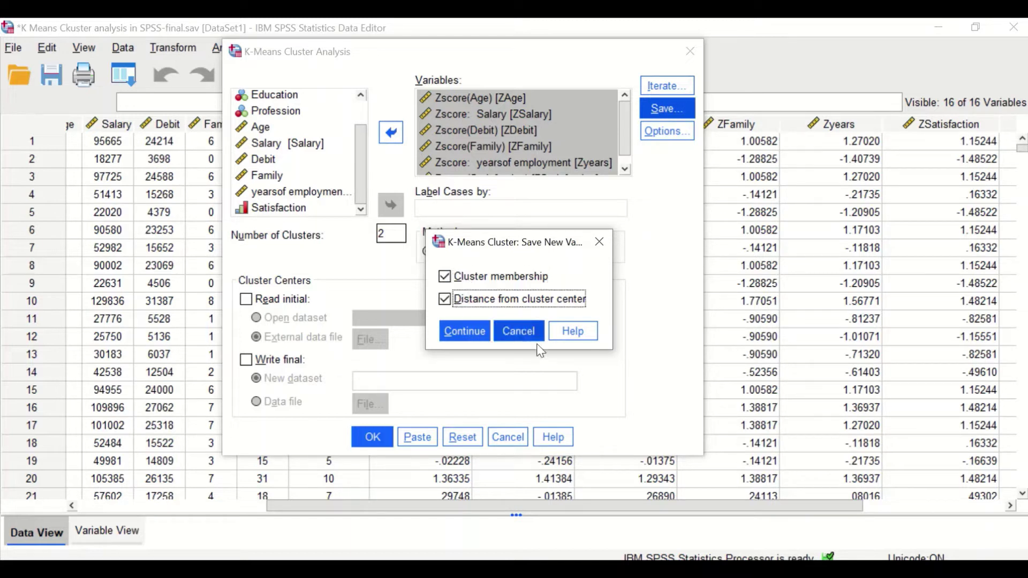
{"action": "left_click", "coordinate": [467, 331]}
Add the ANOVA table and cluster information for each case to the K-Means output, and exclude missing cases pairwise.
{"action": "left_click", "coordinate": [668, 132]}
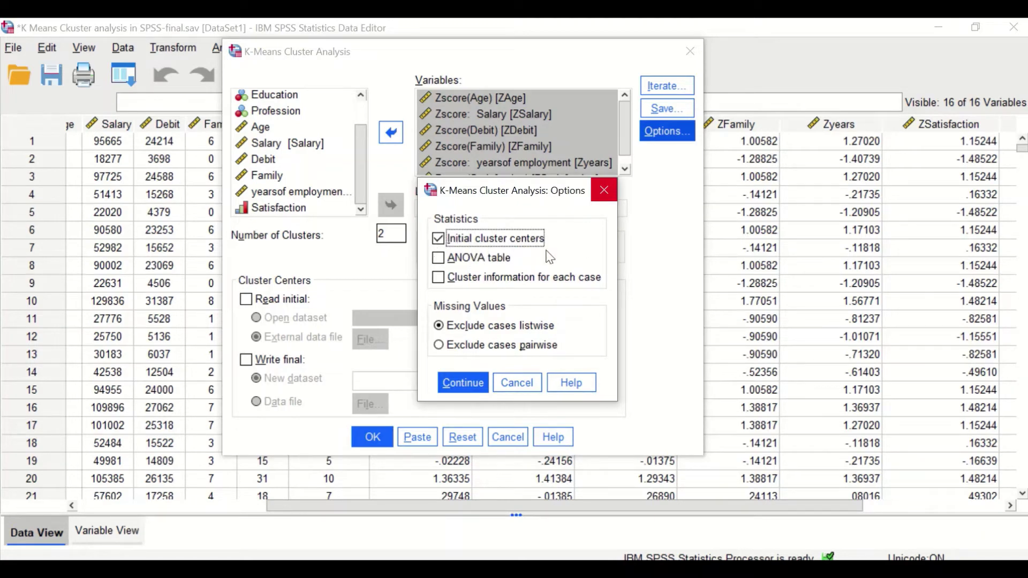
{"action": "left_click", "coordinate": [439, 259]}
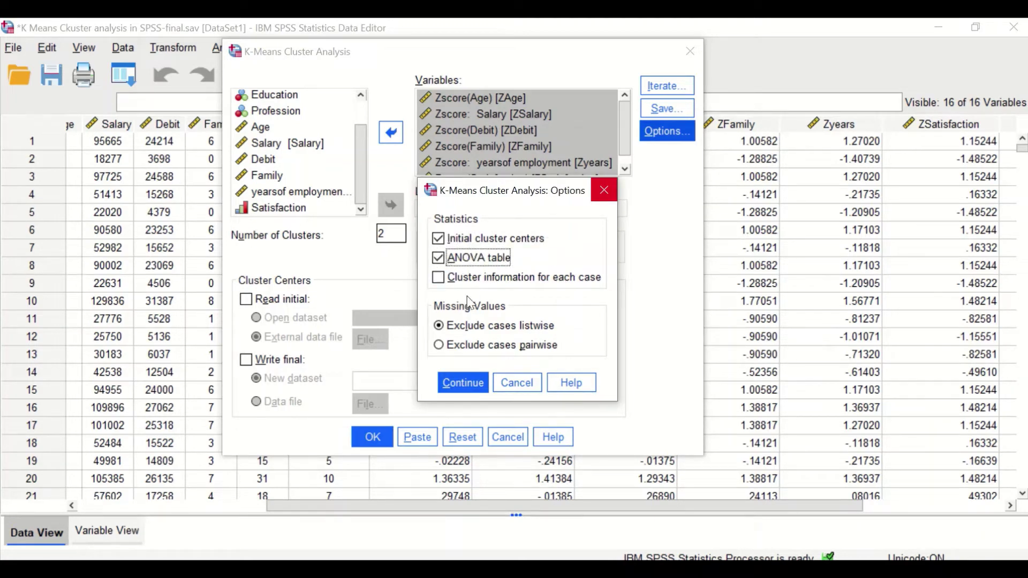
{"action": "left_click", "coordinate": [441, 279]}
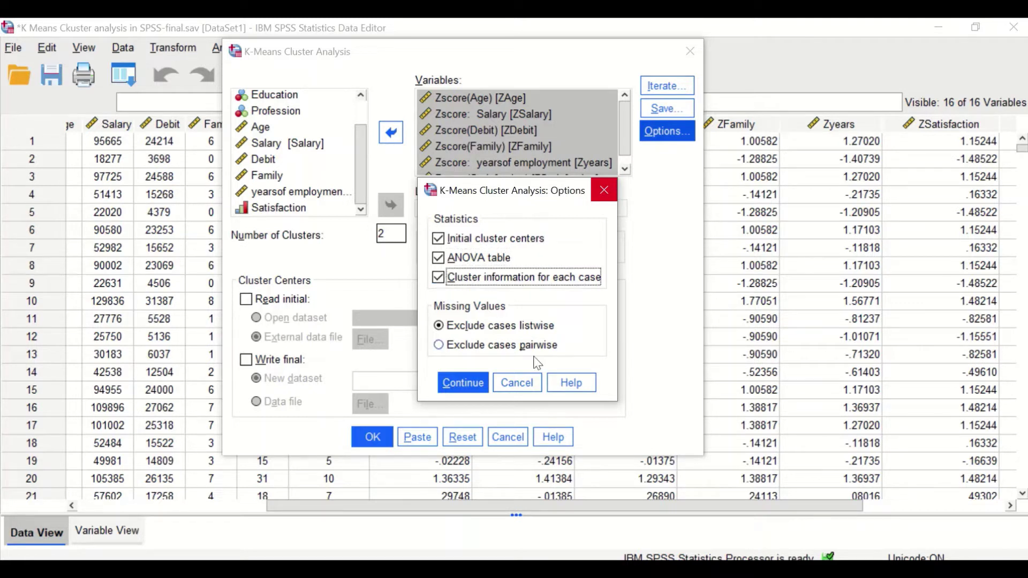
{"action": "left_click", "coordinate": [438, 345]}
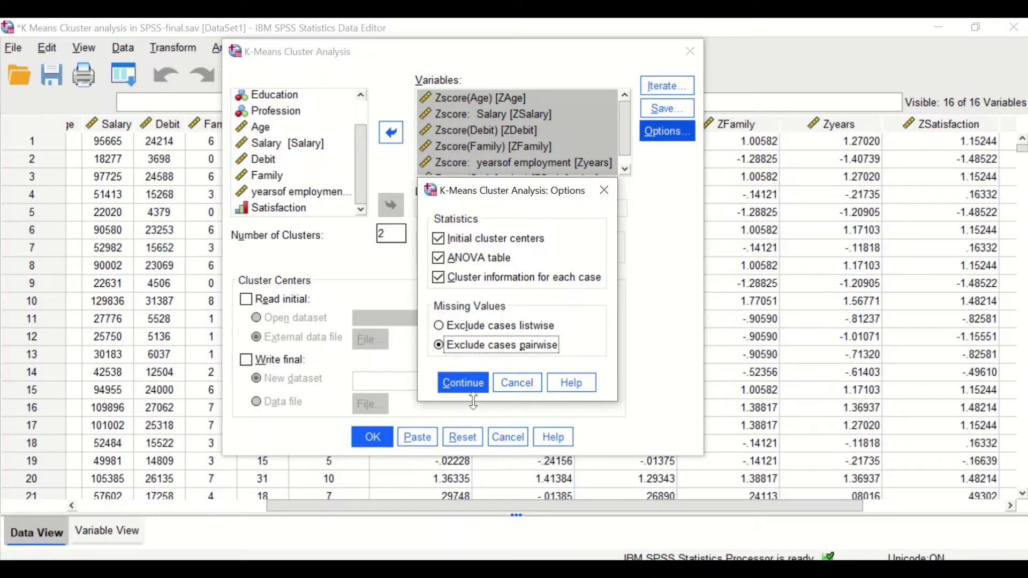
{"action": "left_click", "coordinate": [462, 382]}
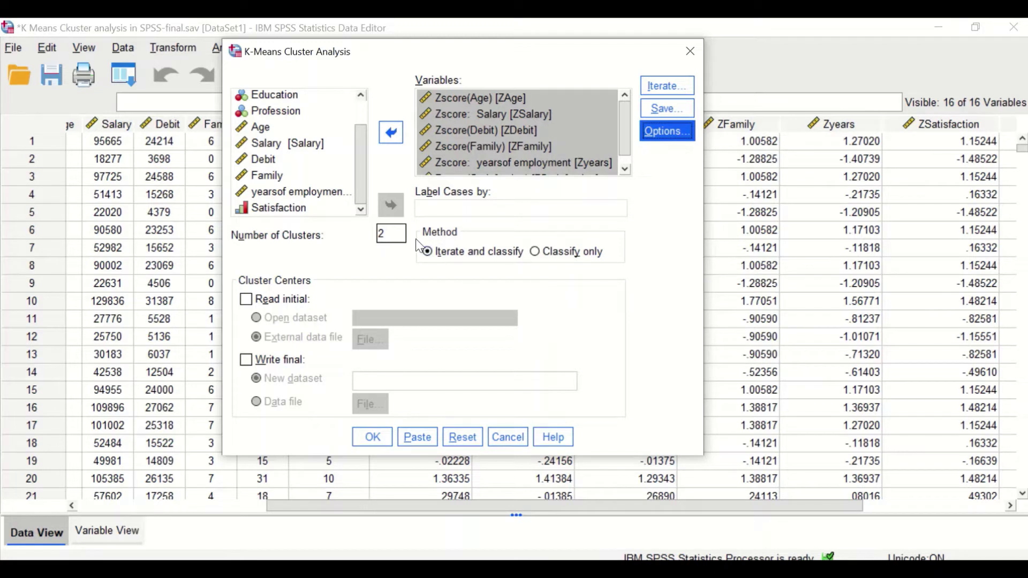
Set the number of clusters to 3 and run the K-Means analysis.
{"action": "left_click", "coordinate": [379, 236]}
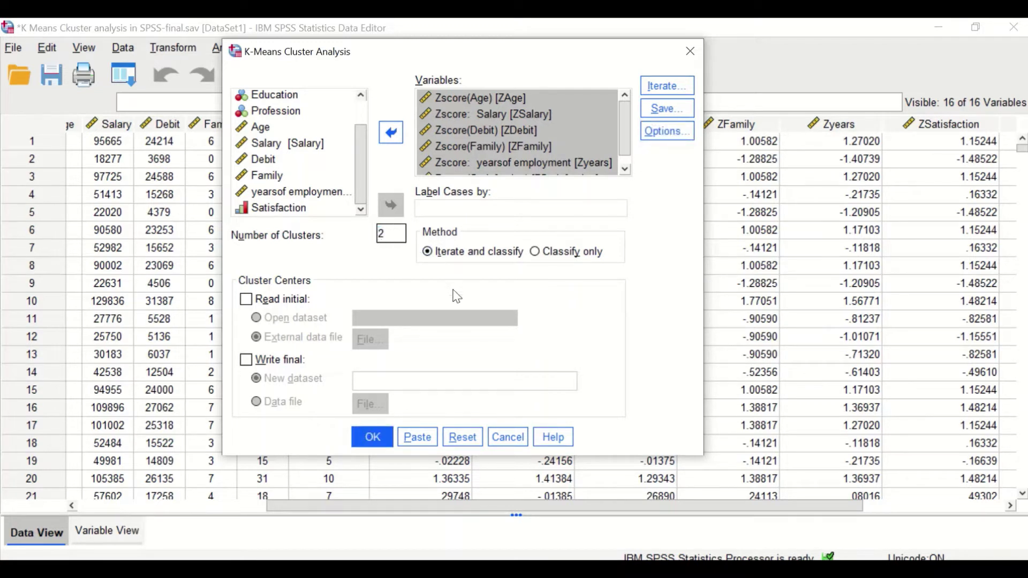
{"action": "double_click", "coordinate": [381, 235]}
{"action": "type", "text": "3"}
{"action": "left_click", "coordinate": [372, 438]}
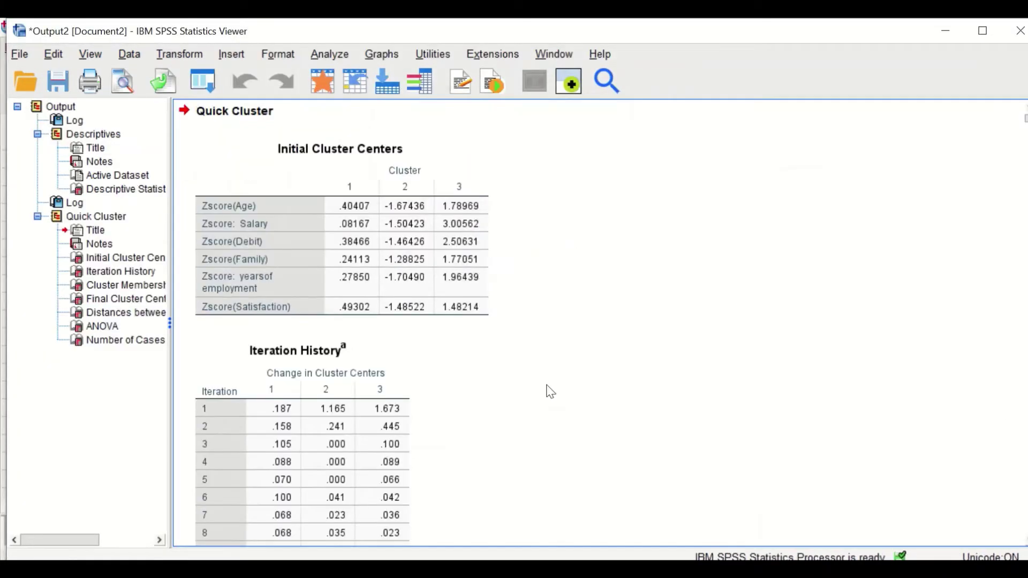
Examine the Initial Cluster Centers and Iteration History tables of the three-cluster K-Means output.
{"action": "scroll", "coordinate": [613, 271], "scroll_direction": "up", "scroll_amount": 3}
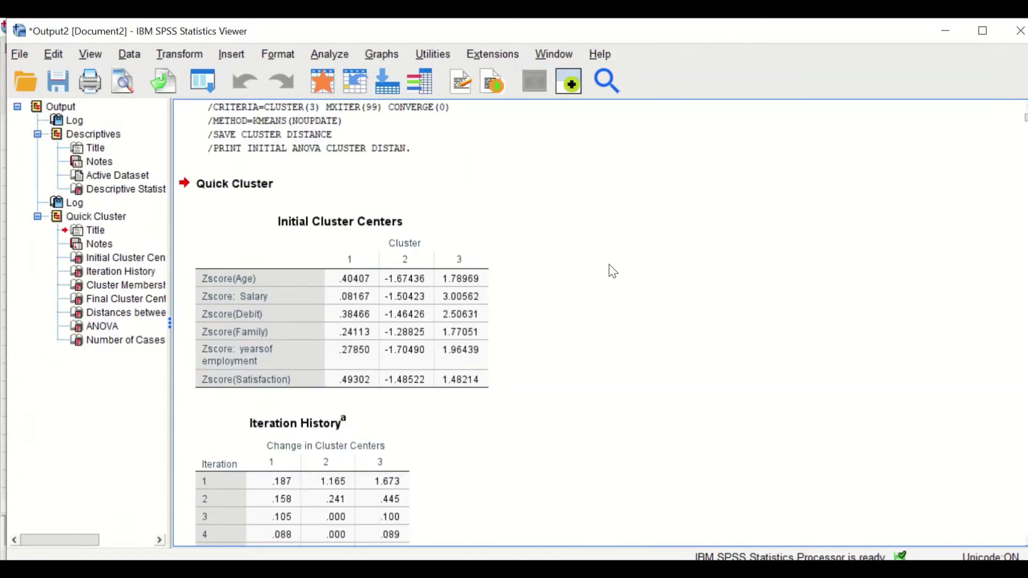
{"action": "scroll", "coordinate": [612, 272], "scroll_direction": "down", "scroll_amount": 7}
{"action": "scroll", "coordinate": [613, 272], "scroll_direction": "up", "scroll_amount": 7}
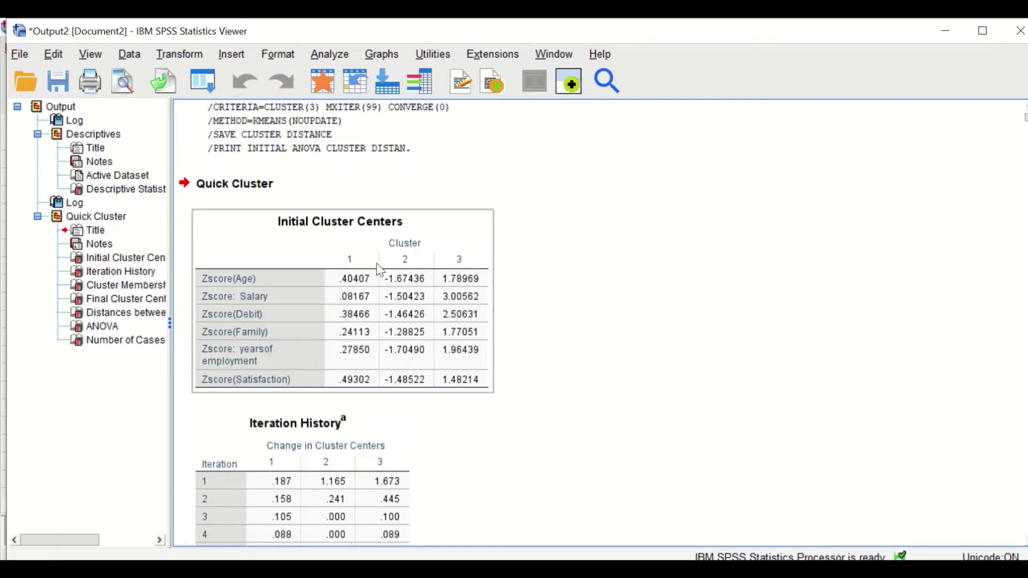
{"action": "left_click", "coordinate": [622, 350]}
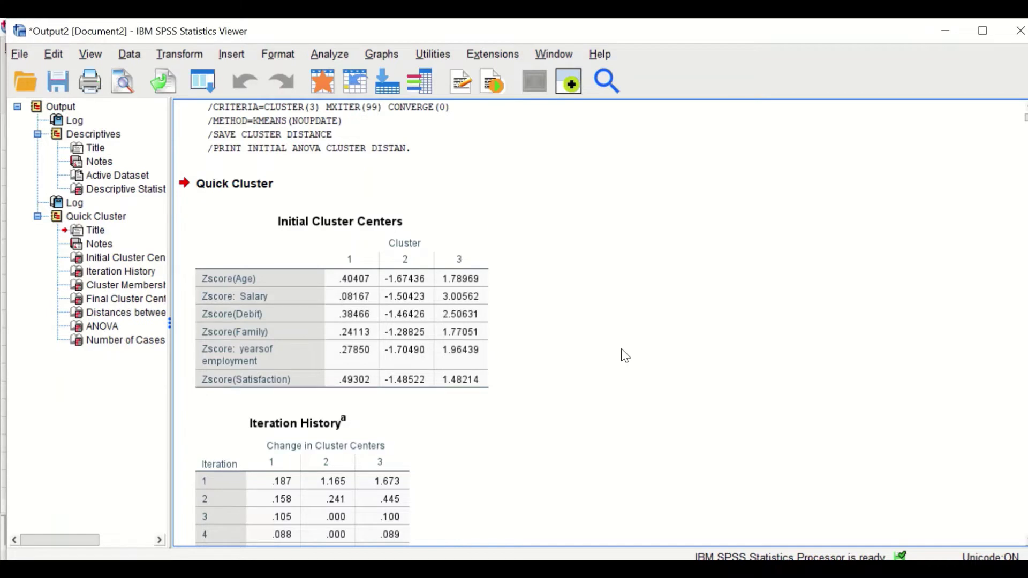
{"action": "scroll", "coordinate": [589, 364], "scroll_direction": "down", "scroll_amount": 5}
{"action": "left_click", "coordinate": [321, 191]}
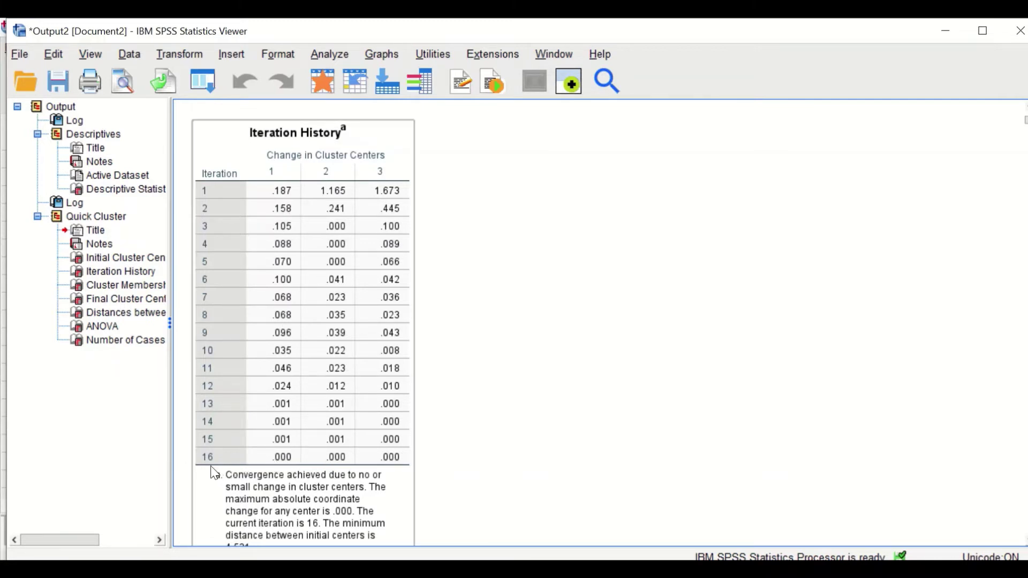
Review the Cluster Membership table of the three-cluster solution, checking each case's assigned cluster and its distance.
{"action": "scroll", "coordinate": [403, 390], "scroll_direction": "down", "scroll_amount": 5}
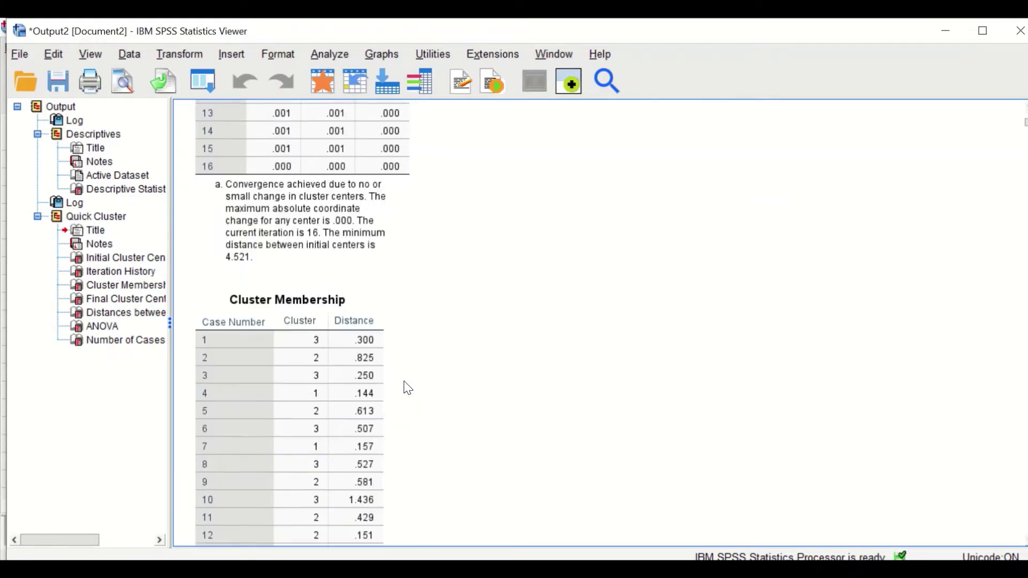
{"action": "scroll", "coordinate": [436, 388], "scroll_direction": "down", "scroll_amount": 3}
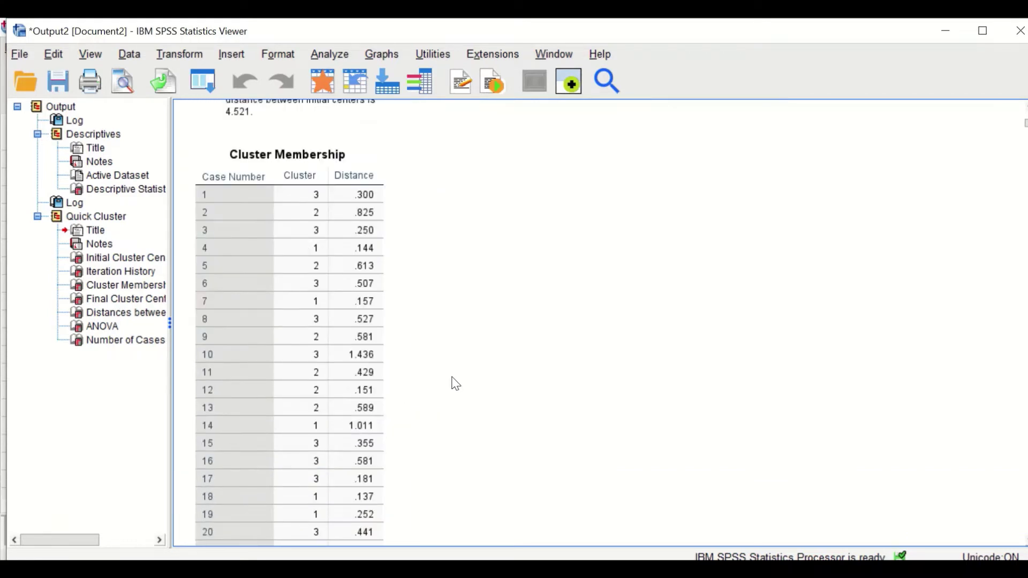
{"action": "left_click", "coordinate": [383, 323]}
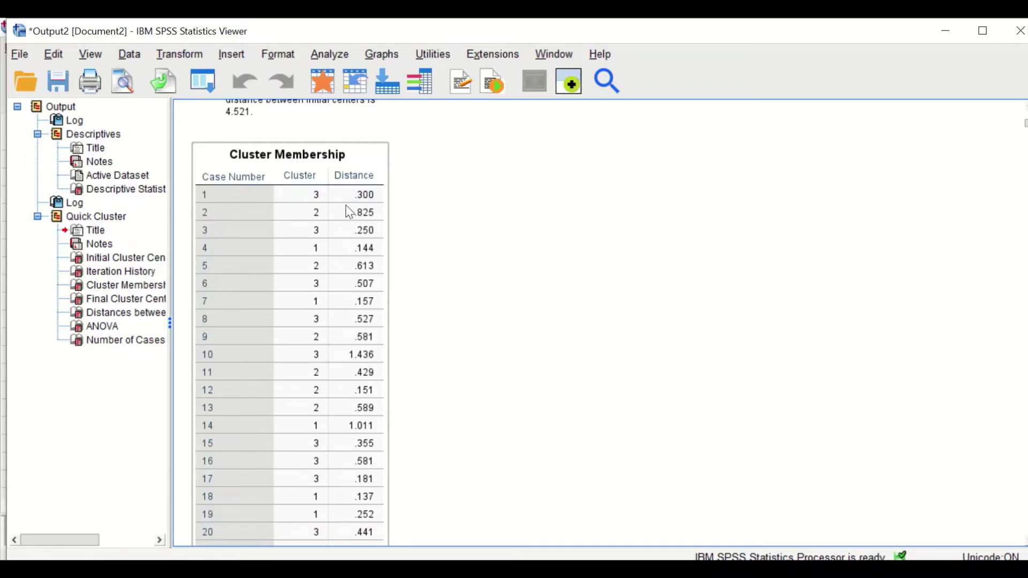
{"action": "left_click", "coordinate": [206, 197]}
{"action": "scroll", "coordinate": [353, 300], "scroll_direction": "down", "scroll_amount": 20}
{"action": "scroll", "coordinate": [365, 337], "scroll_direction": "down", "scroll_amount": 20}
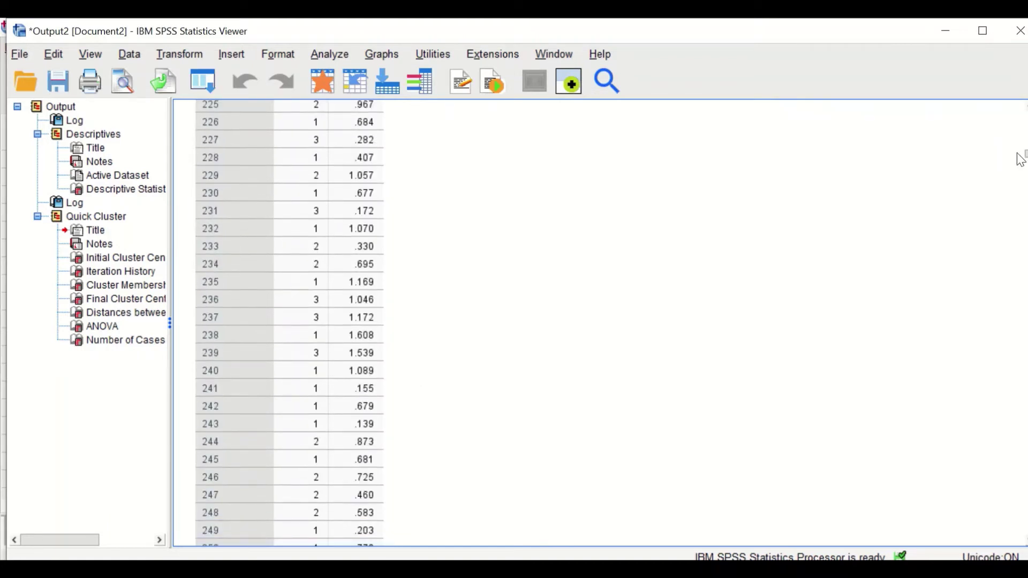
{"action": "left_click_drag", "start_coordinate": [1022, 155], "coordinate": [1023, 219]}
{"action": "scroll", "coordinate": [289, 321], "scroll_direction": "down", "scroll_amount": 15}
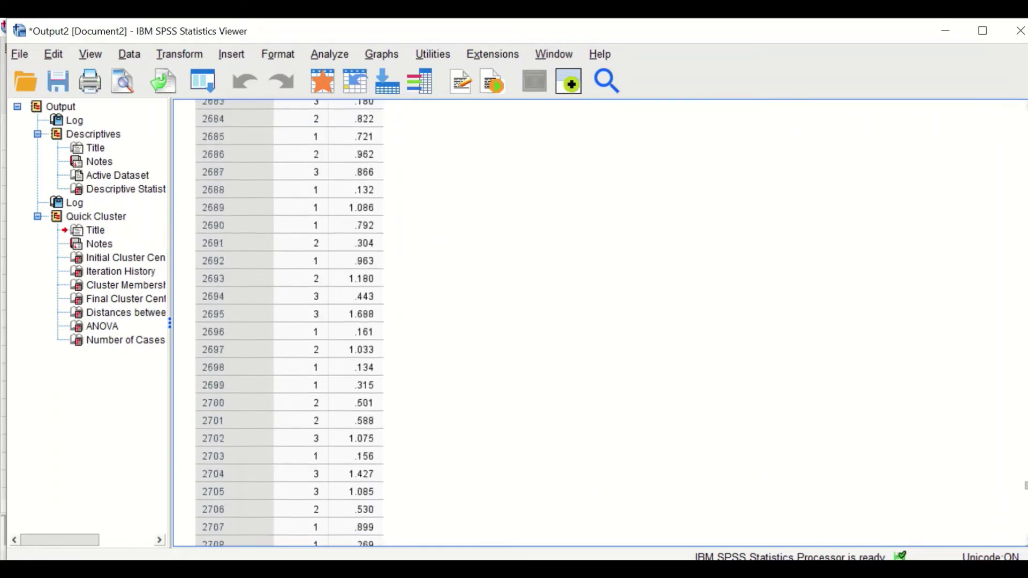
Examine the Final Cluster Centers and the distances between them for the three-cluster solution.
{"action": "scroll", "coordinate": [813, 321], "scroll_direction": "down", "scroll_amount": 5}
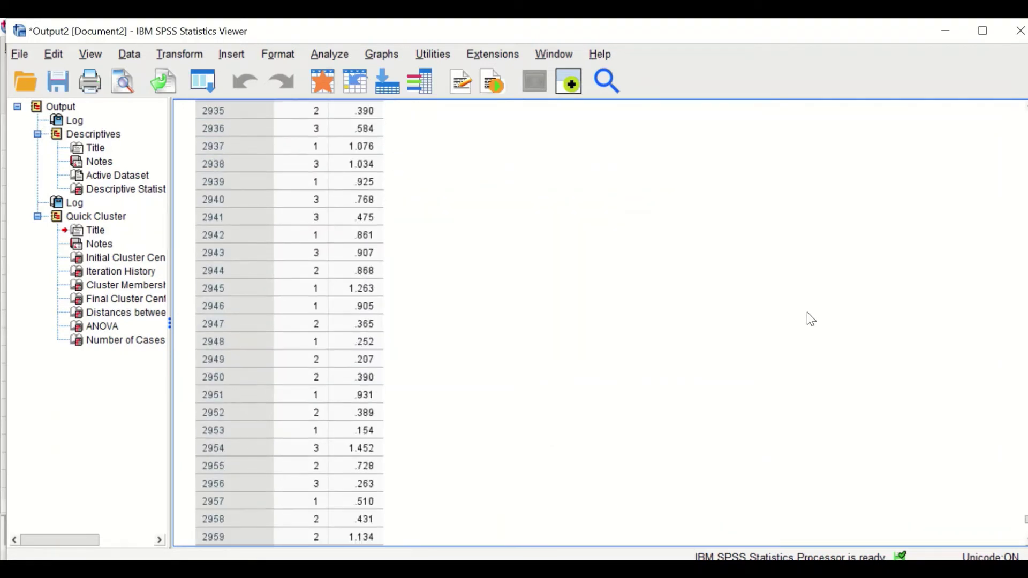
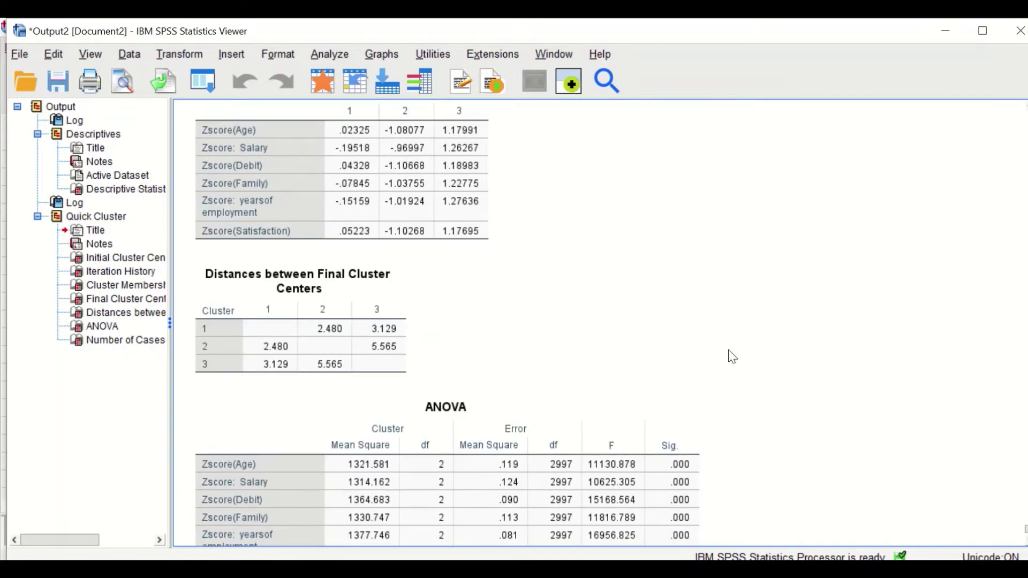
{"action": "scroll", "coordinate": [656, 326], "scroll_direction": "down", "scroll_amount": 3}
{"action": "left_click", "coordinate": [663, 335]}
{"action": "left_click", "coordinate": [287, 139]}
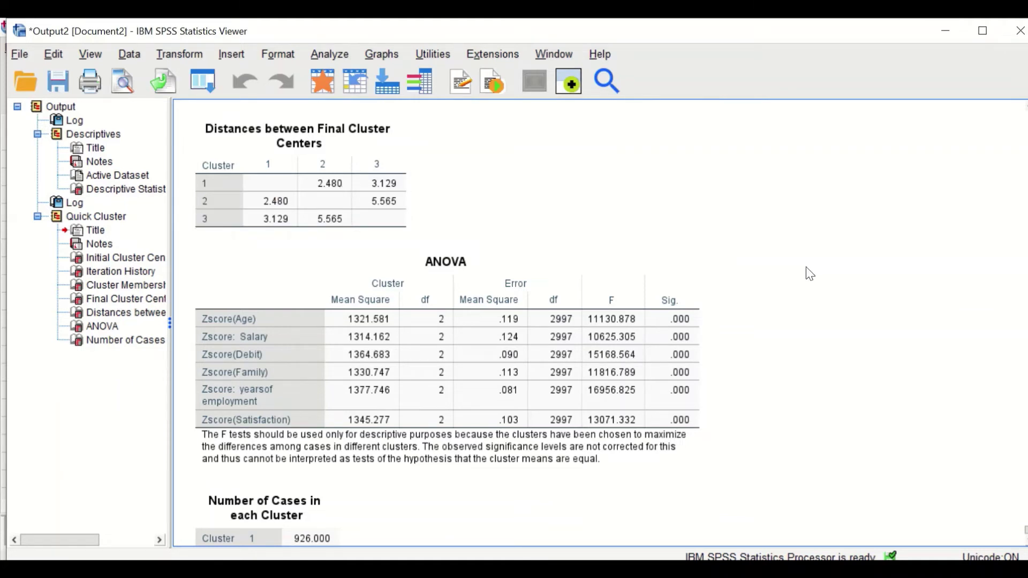
Examine the ANOVA significance values and the number of cases in each cluster for the three-cluster solution.
{"action": "scroll", "coordinate": [809, 288], "scroll_direction": "down", "scroll_amount": 3}
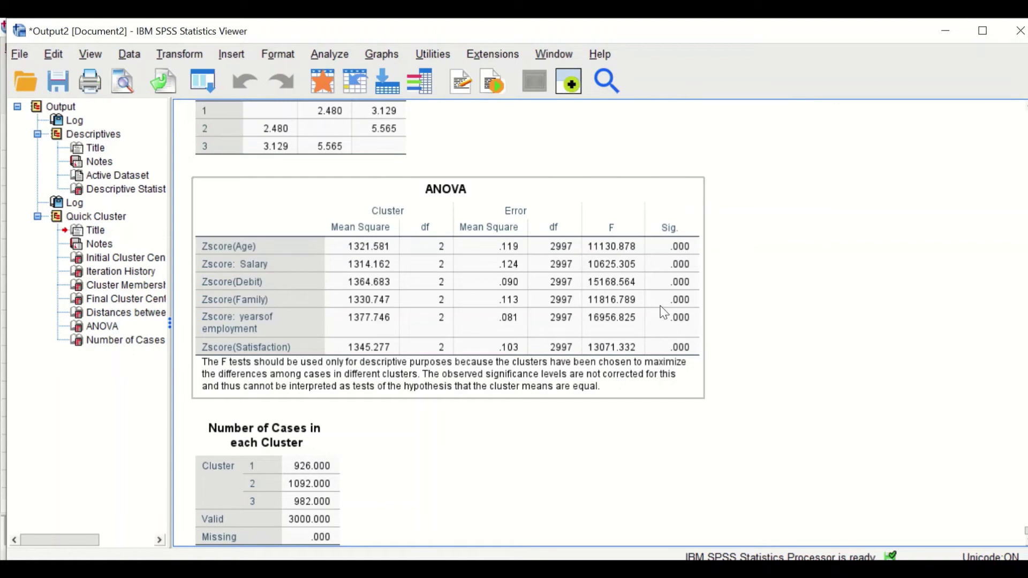
{"action": "scroll", "coordinate": [673, 311], "scroll_direction": "down", "scroll_amount": 1}
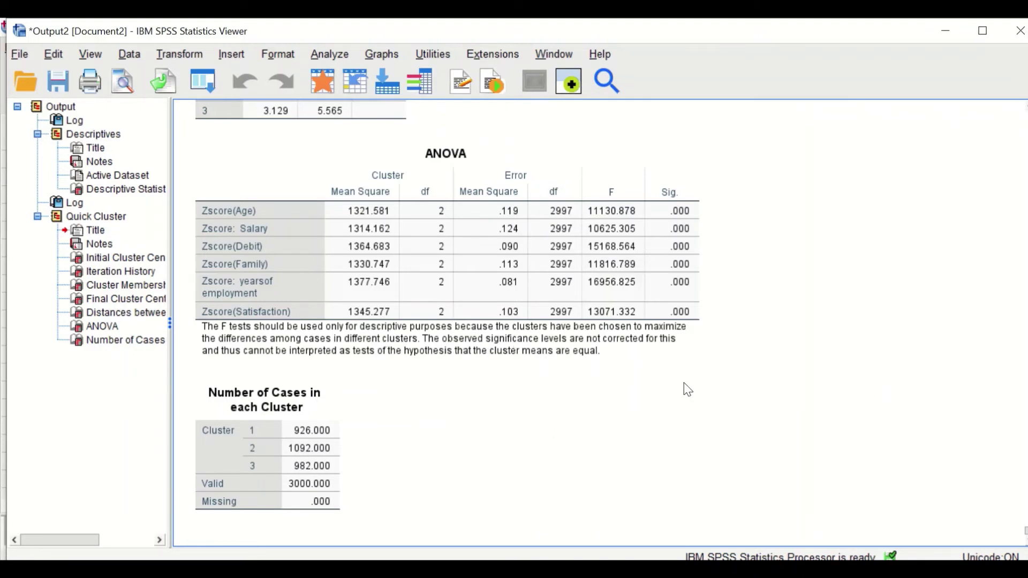
{"action": "left_click", "coordinate": [319, 397]}
{"action": "scroll", "coordinate": [428, 444], "scroll_direction": "up", "scroll_amount": 4}
{"action": "left_click", "coordinate": [428, 444]}
Recall the K-Means Cluster Analysis, set the number of clusters to 4 and run it again.
{"action": "scroll", "coordinate": [592, 367], "scroll_direction": "up", "scroll_amount": 20}
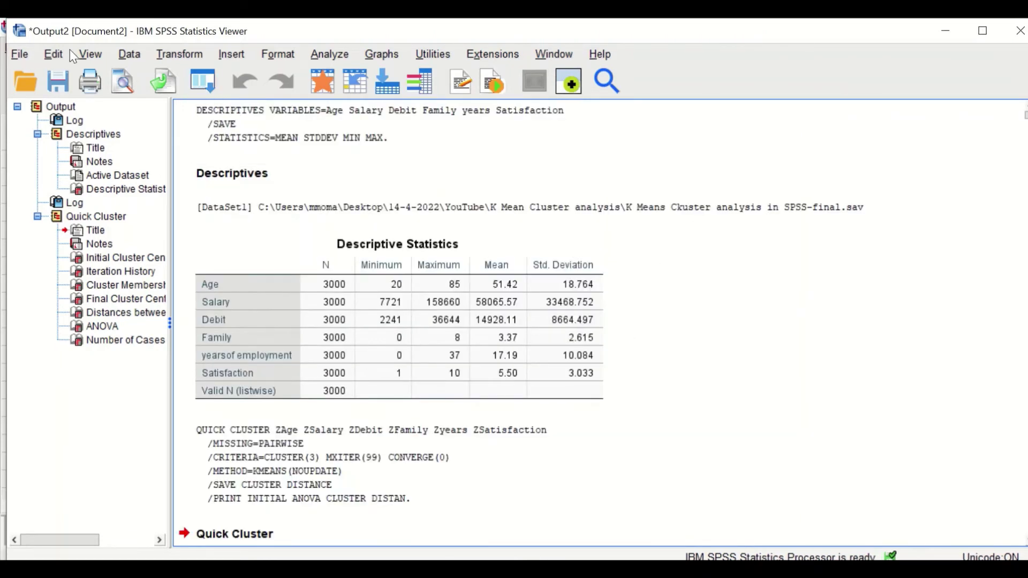
{"action": "left_click", "coordinate": [207, 81]}
{"action": "left_click", "coordinate": [214, 111]}
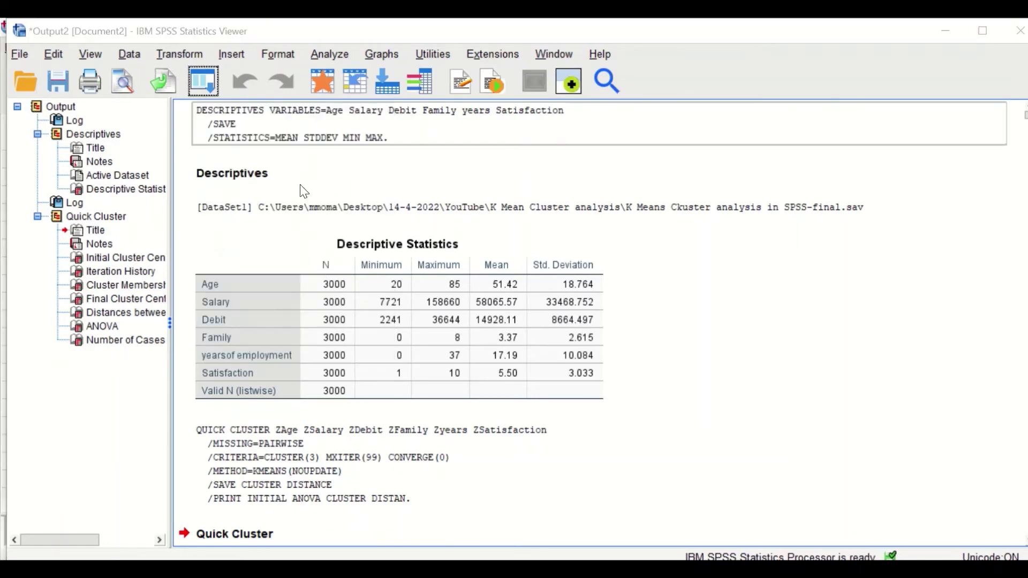
{"action": "double_click", "coordinate": [407, 236]}
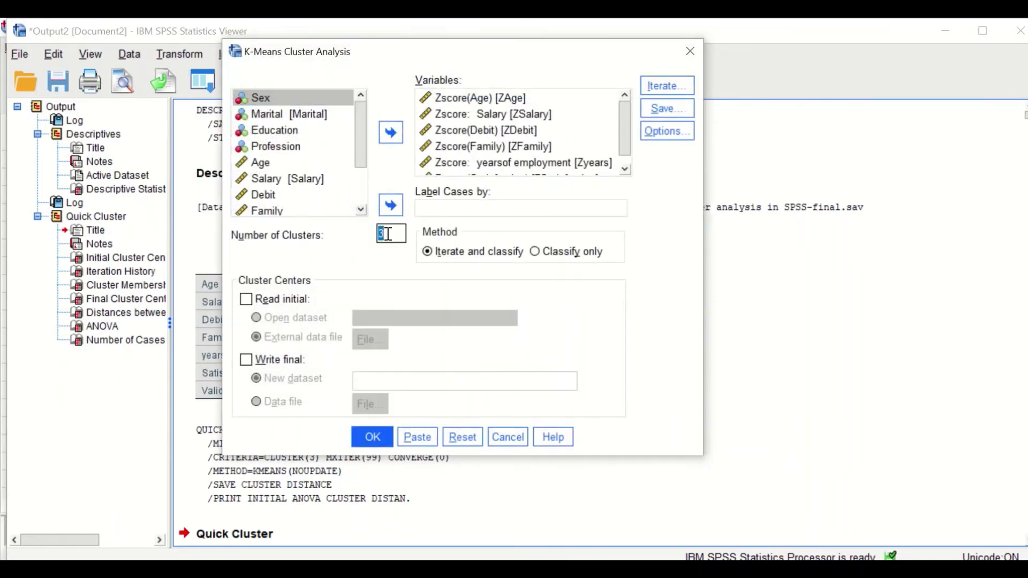
{"action": "type", "text": "4"}
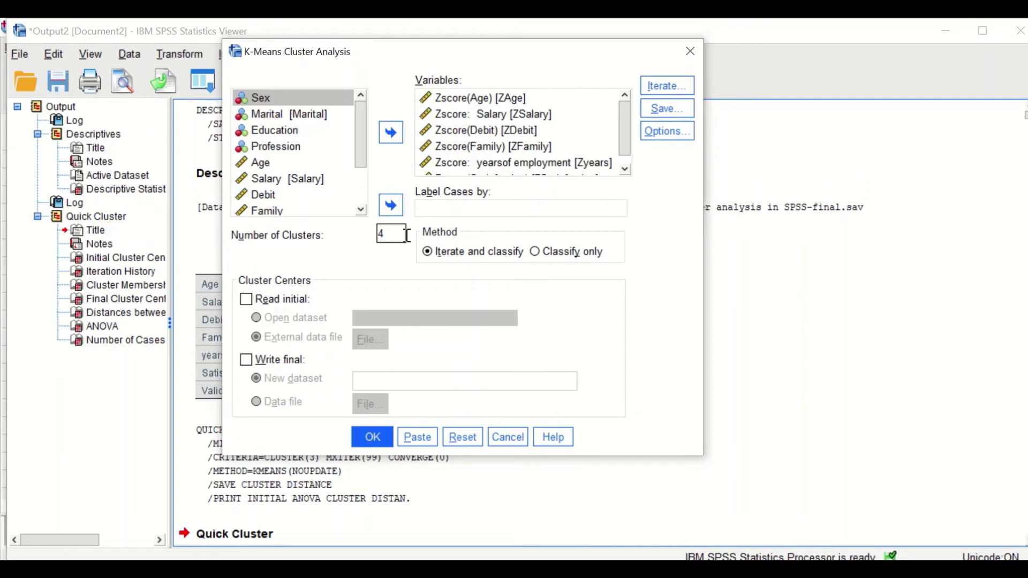
{"action": "left_click", "coordinate": [366, 436]}
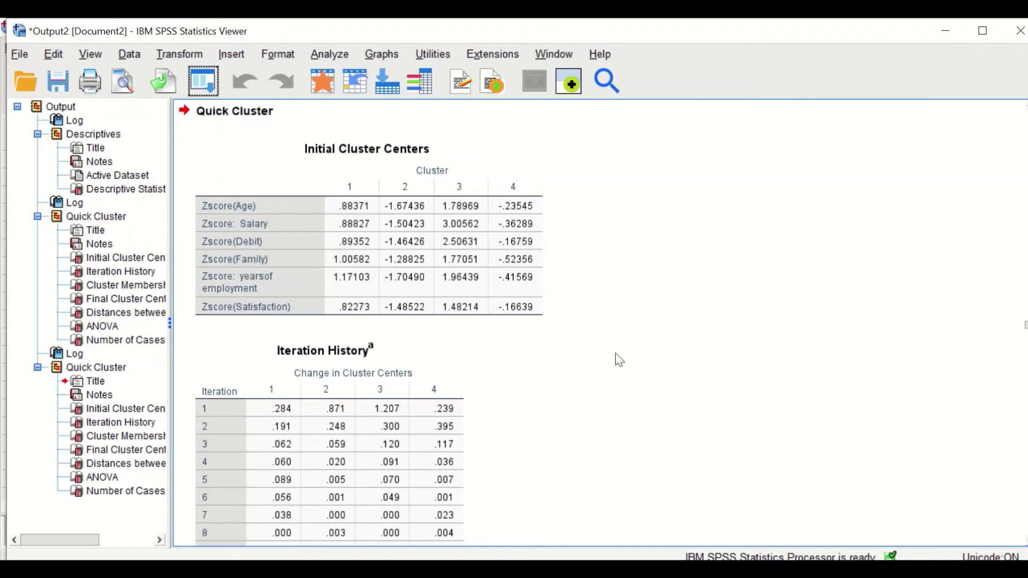
Examine the Initial Cluster Centers and Iteration History tables of the four-cluster K-Means output.
{"action": "scroll", "coordinate": [644, 371], "scroll_direction": "down", "scroll_amount": 3}
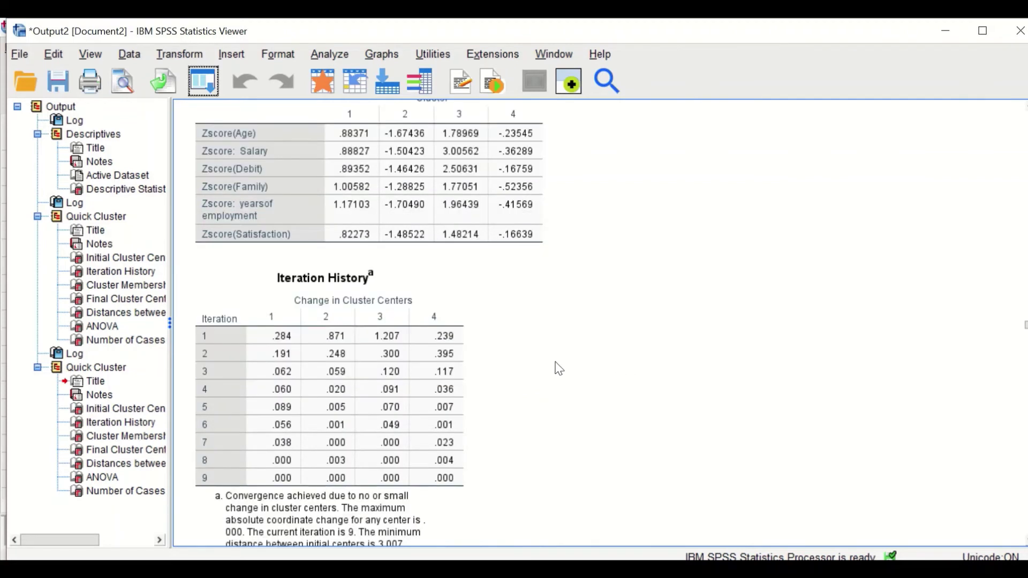
{"action": "left_click", "coordinate": [259, 402]}
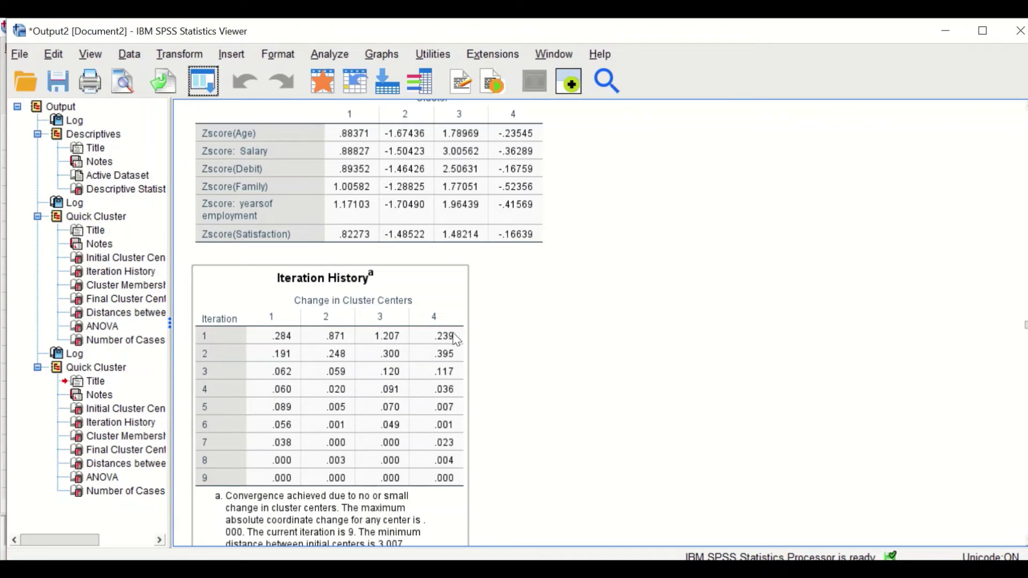
{"action": "scroll", "coordinate": [442, 329], "scroll_direction": "up", "scroll_amount": 3}
{"action": "left_click", "coordinate": [377, 152]}
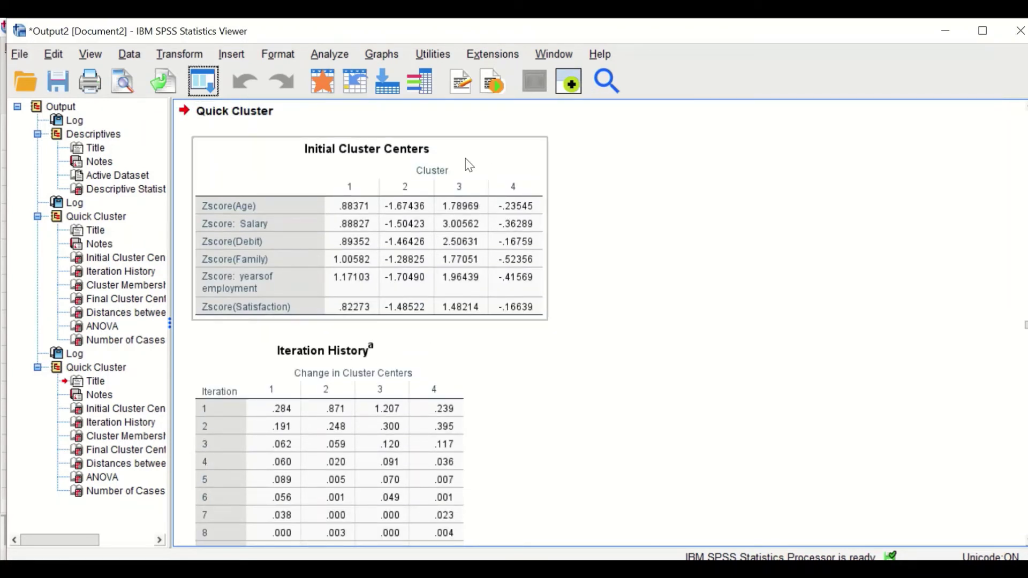
{"action": "left_click", "coordinate": [567, 198]}
{"action": "left_click", "coordinate": [353, 206]}
{"action": "left_click", "coordinate": [388, 354]}
{"action": "scroll", "coordinate": [390, 354], "scroll_direction": "down", "scroll_amount": 3}
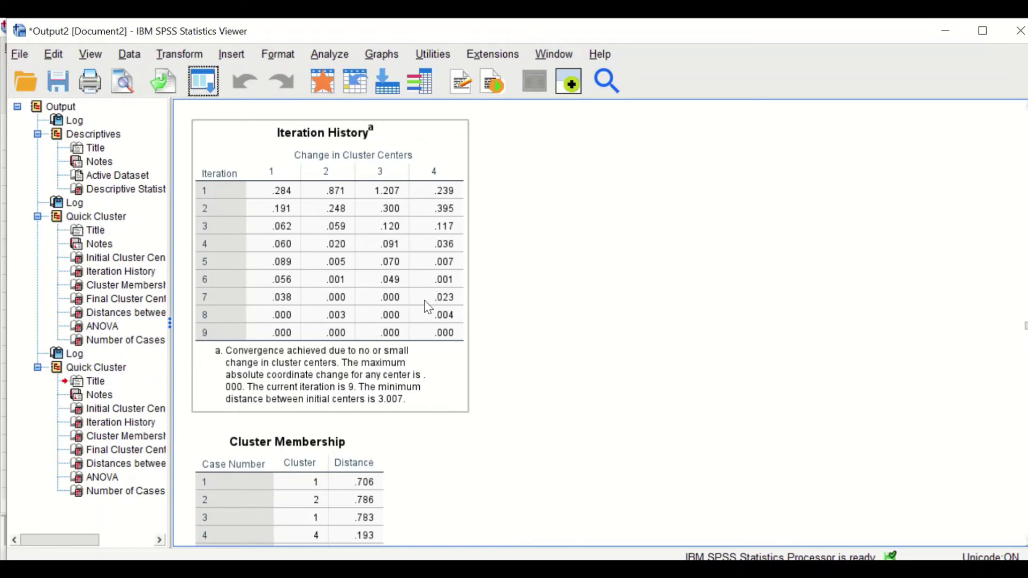
{"action": "left_click", "coordinate": [188, 361]}
{"action": "left_click", "coordinate": [283, 344]}
Review the Cluster Membership table of the four-cluster solution, checking case assignments and distances.
{"action": "scroll", "coordinate": [409, 386], "scroll_direction": "down", "scroll_amount": 3}
{"action": "left_click", "coordinate": [279, 421]}
{"action": "left_click", "coordinate": [166, 396]}
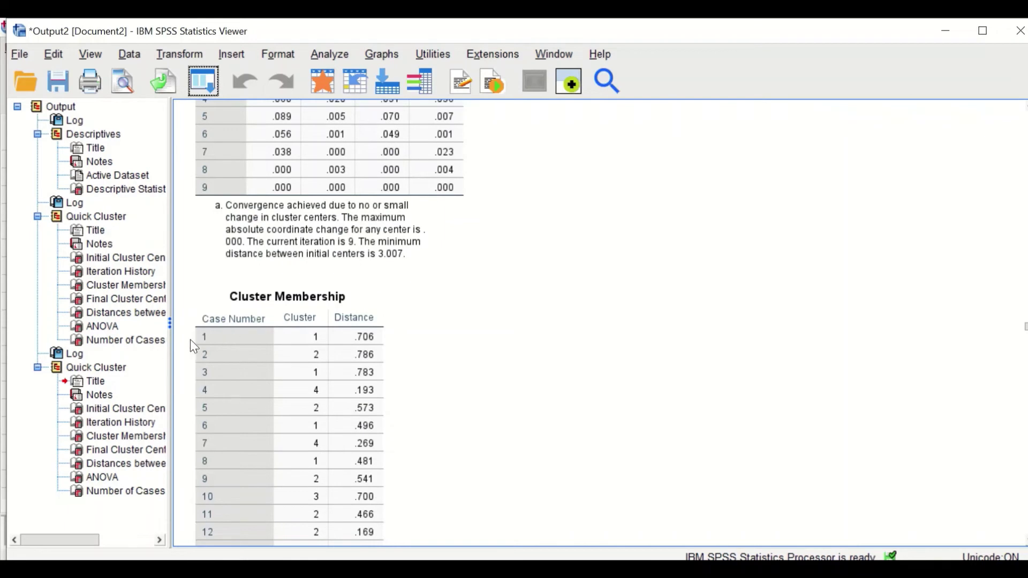
{"action": "left_click", "coordinate": [235, 336]}
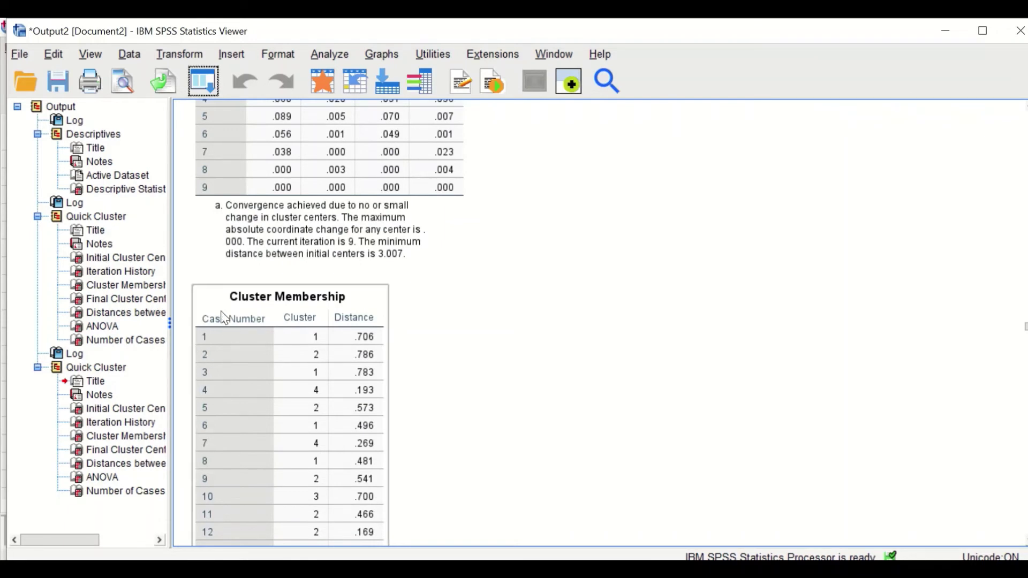
{"action": "scroll", "coordinate": [323, 357], "scroll_direction": "down", "scroll_amount": 2}
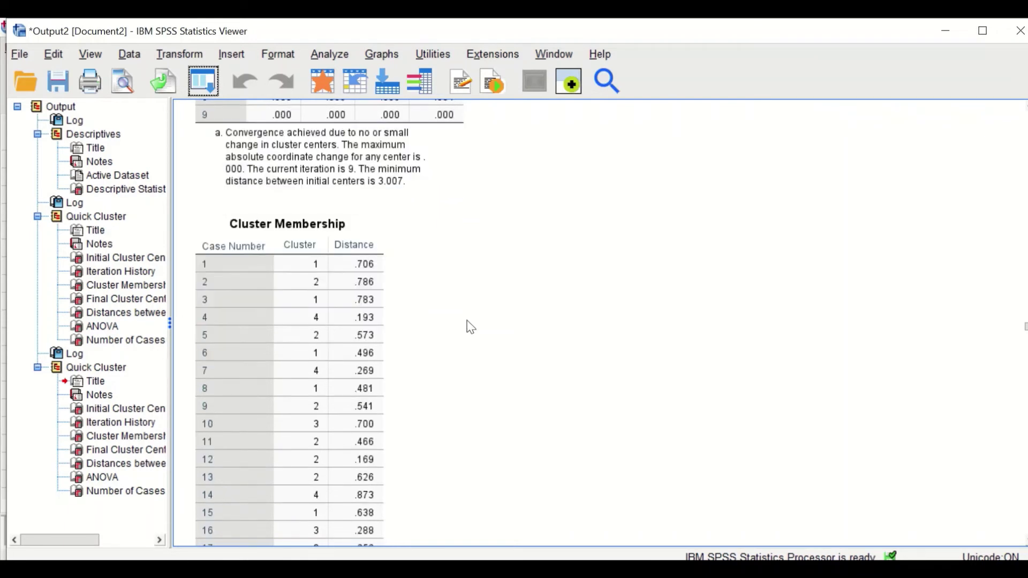
{"action": "scroll", "coordinate": [481, 332], "scroll_direction": "down", "scroll_amount": 20}
Examine the Final Cluster Centers table of the four-cluster solution, comparing the variables' z-scores across clusters.
{"action": "left_click_drag", "start_coordinate": [1018, 333], "coordinate": [986, 538]}
{"action": "scroll", "coordinate": [885, 407], "scroll_direction": "up", "scroll_amount": 10}
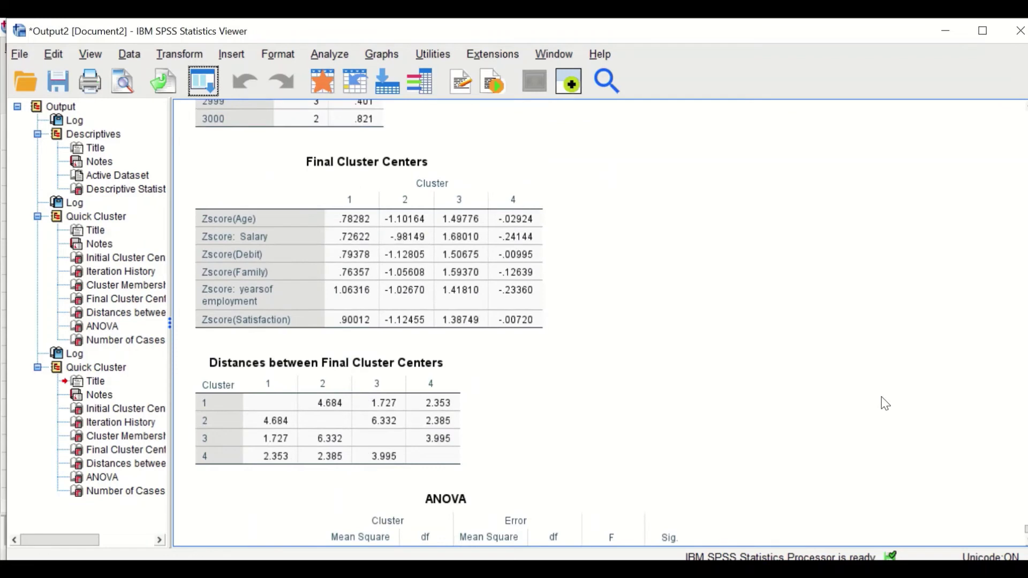
{"action": "scroll", "coordinate": [884, 402], "scroll_direction": "down", "scroll_amount": 5}
{"action": "scroll", "coordinate": [538, 230], "scroll_direction": "up", "scroll_amount": 3}
{"action": "left_click", "coordinate": [536, 235]}
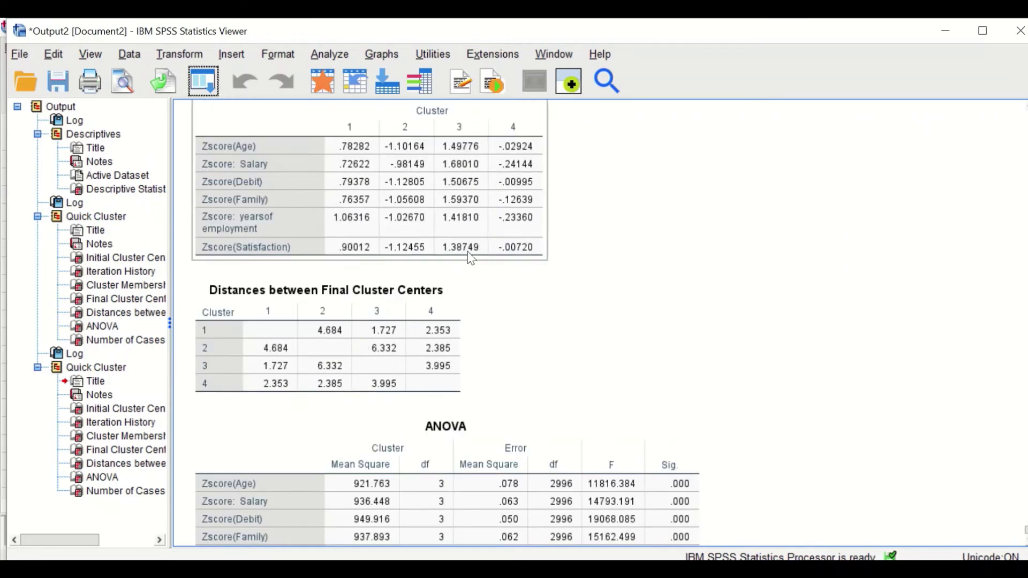
{"action": "scroll", "coordinate": [469, 255], "scroll_direction": "up", "scroll_amount": 3}
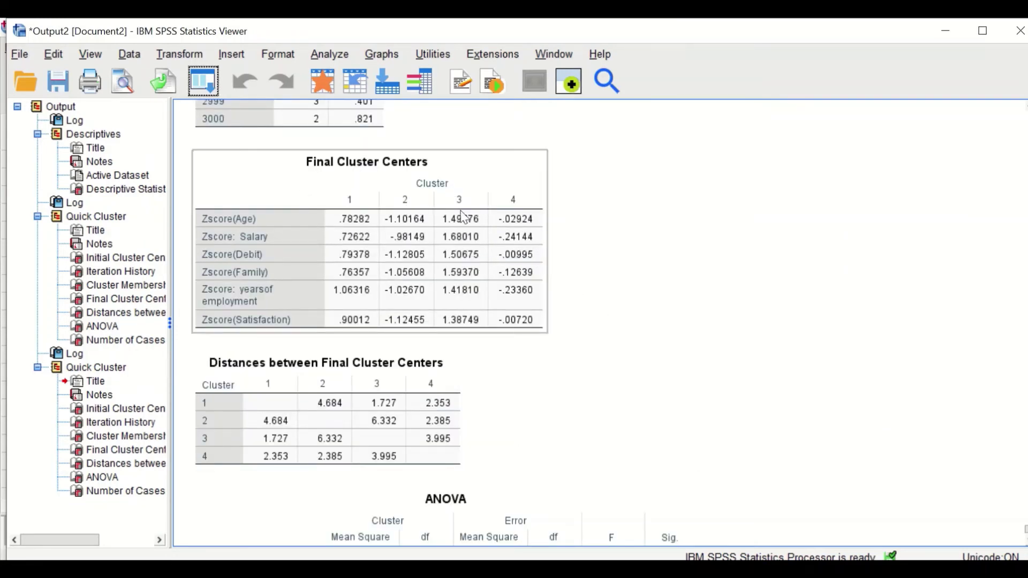
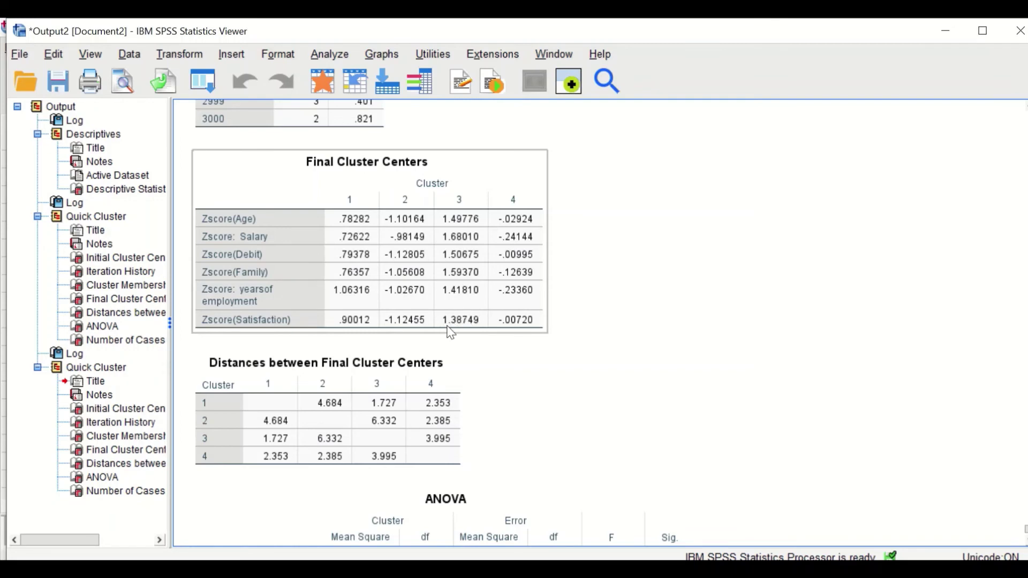
Examine the Distances between Final Cluster Centers table of the four-cluster solution.
{"action": "left_click", "coordinate": [527, 353]}
{"action": "scroll", "coordinate": [524, 350], "scroll_direction": "down", "scroll_amount": 3}
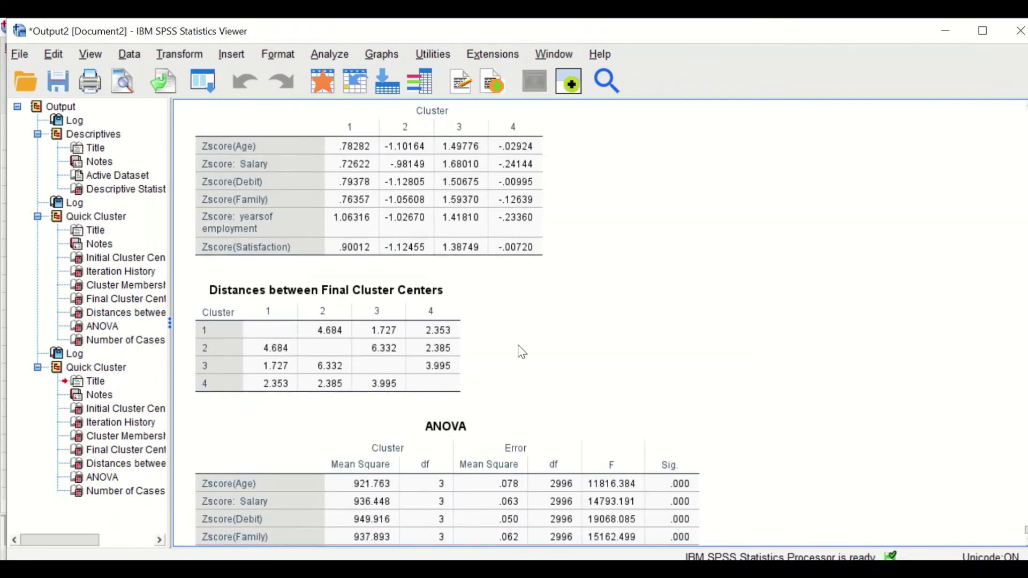
{"action": "scroll", "coordinate": [522, 350], "scroll_direction": "down", "scroll_amount": 3}
{"action": "left_click", "coordinate": [267, 228]}
{"action": "left_click", "coordinate": [511, 231]}
{"action": "left_click", "coordinate": [357, 218]}
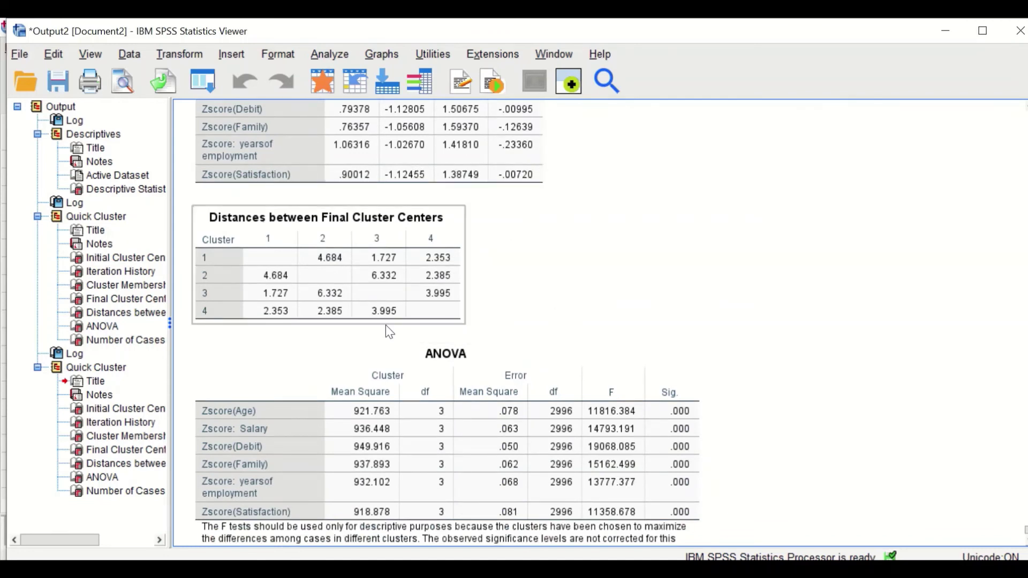
{"action": "left_click", "coordinate": [479, 274]}
{"action": "left_click", "coordinate": [393, 276]}
{"action": "left_click", "coordinate": [512, 269]}
{"action": "left_click", "coordinate": [408, 221]}
{"action": "left_click", "coordinate": [594, 274]}
Examine the ANOVA table and the number of cases in each cluster for the four-cluster solution.
{"action": "scroll", "coordinate": [637, 279], "scroll_direction": "down", "scroll_amount": 9}
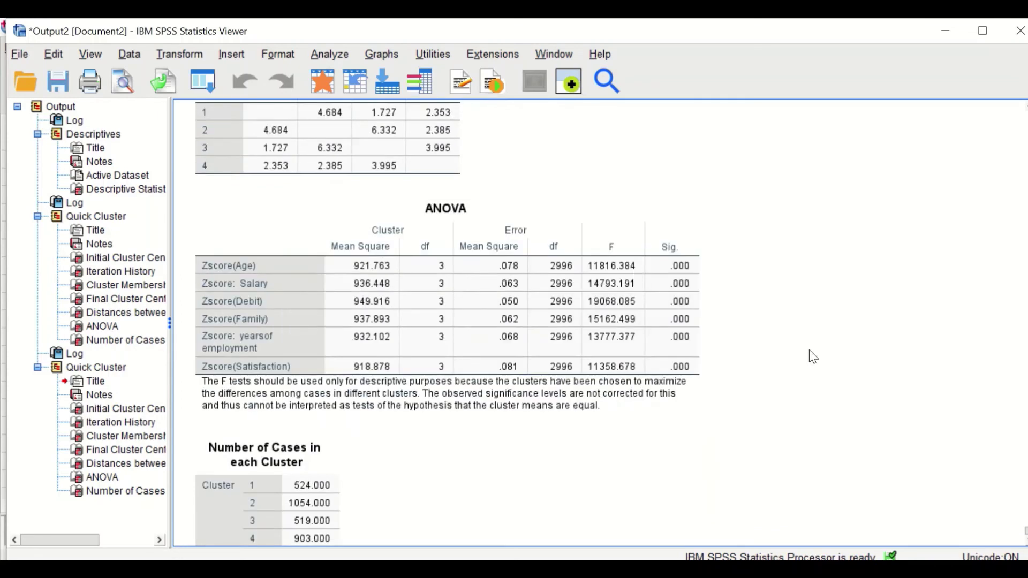
{"action": "left_click", "coordinate": [369, 308]}
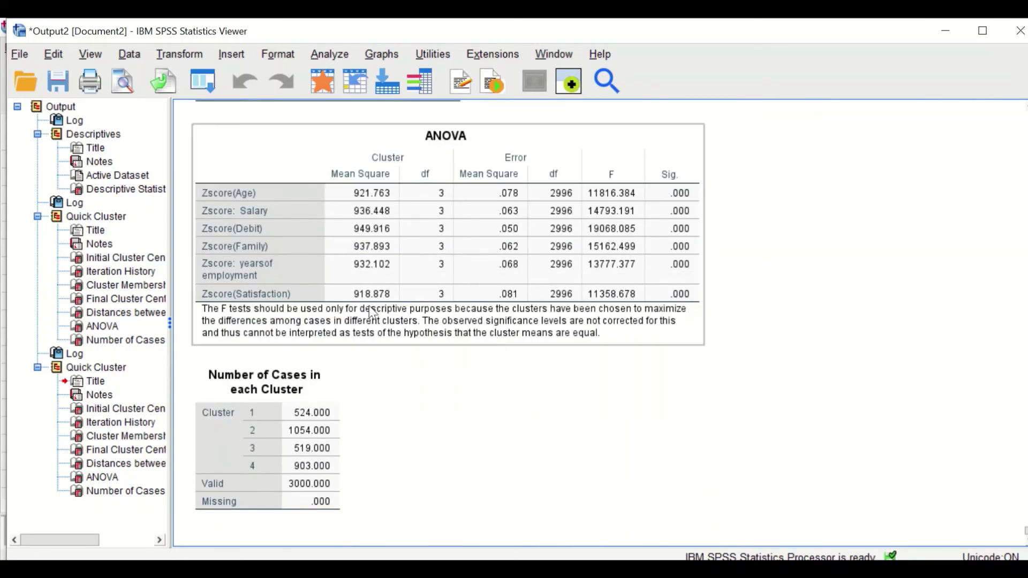
{"action": "left_click", "coordinate": [213, 469]}
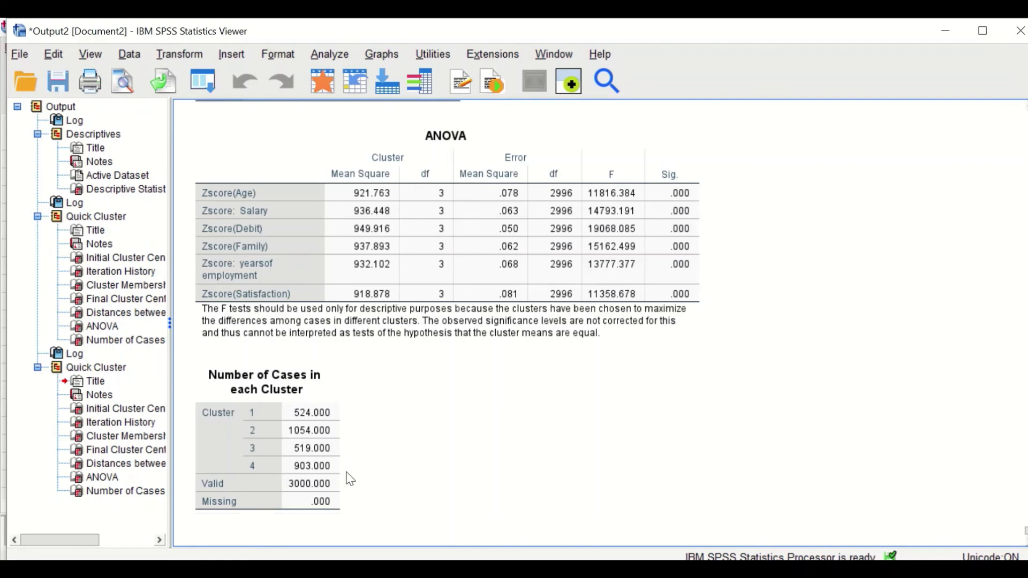
Check the Number of Cases in each Cluster table of the four-cluster solution.
{"action": "left_click", "coordinate": [375, 476]}
{"action": "left_click", "coordinate": [203, 449]}
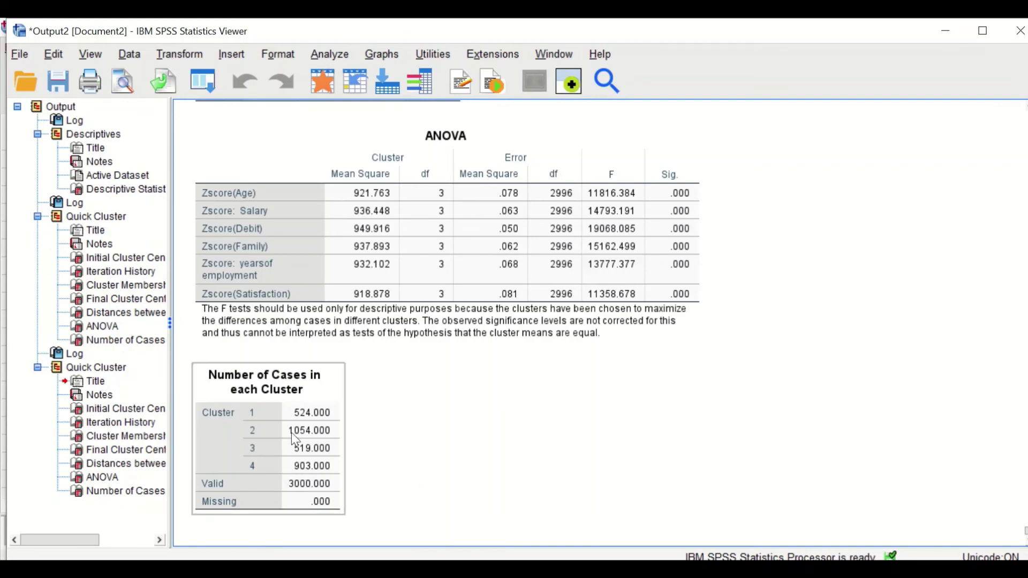
{"action": "left_click", "coordinate": [546, 424]}
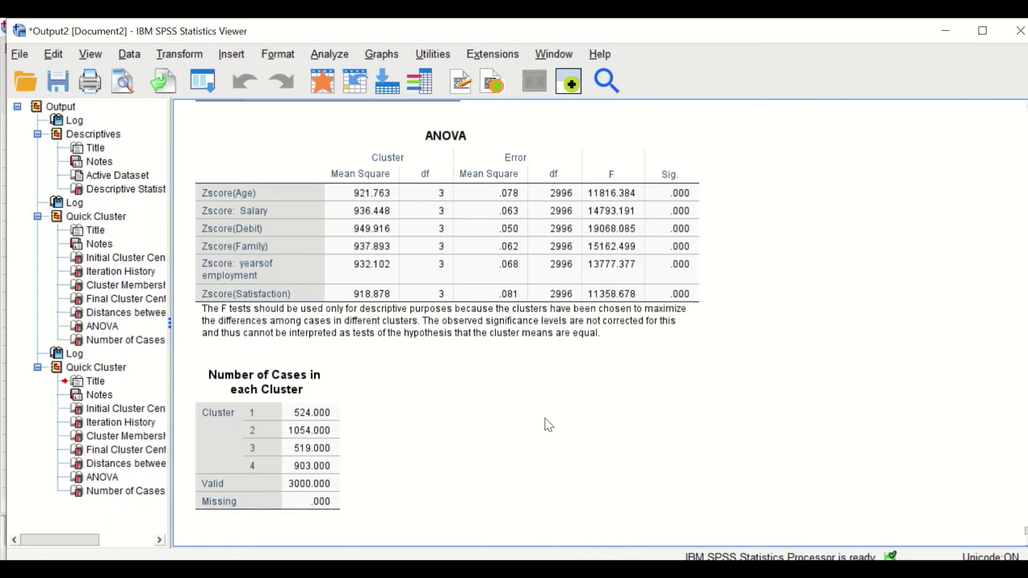
In the Data Editor, examine the saved QCL_3 cluster memberships and QCL_4 distances for the first cases.
{"action": "key", "text": "alt+Tab"}
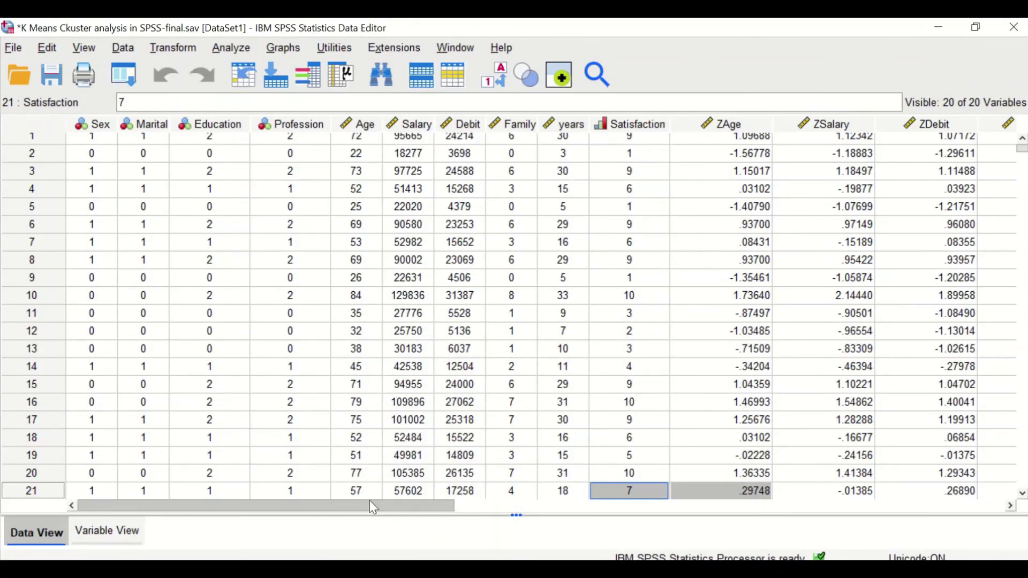
{"action": "left_click_drag", "start_coordinate": [369, 502], "coordinate": [817, 493]}
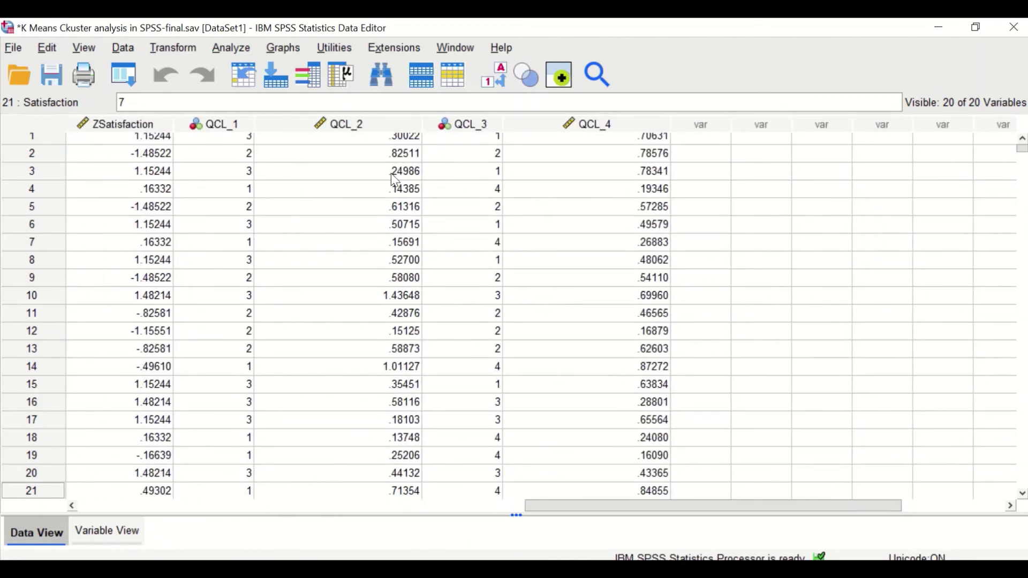
{"action": "scroll", "coordinate": [491, 167], "scroll_direction": "up", "scroll_amount": 1}
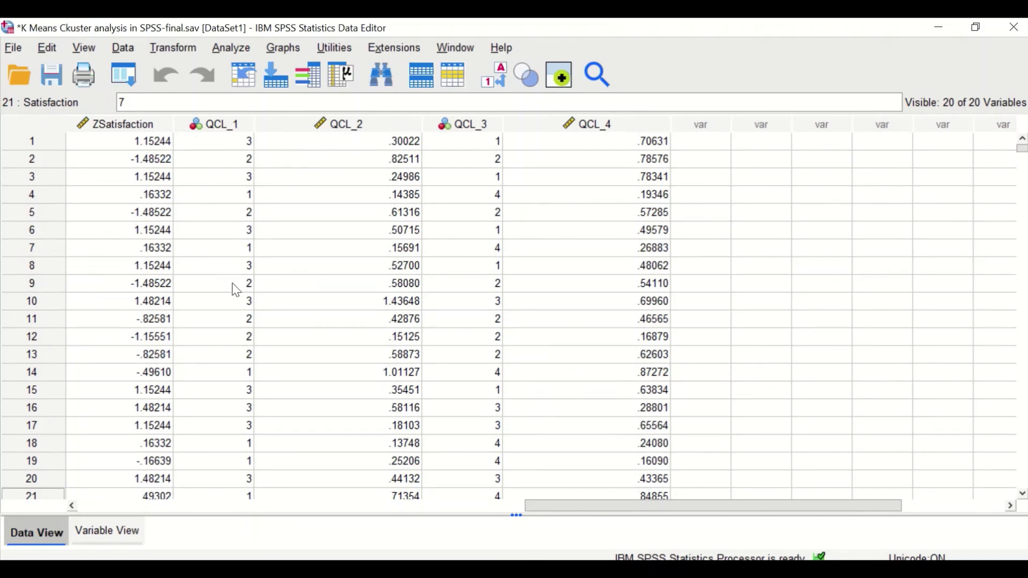
{"action": "left_click", "coordinate": [505, 124]}
{"action": "left_click", "coordinate": [460, 141]}
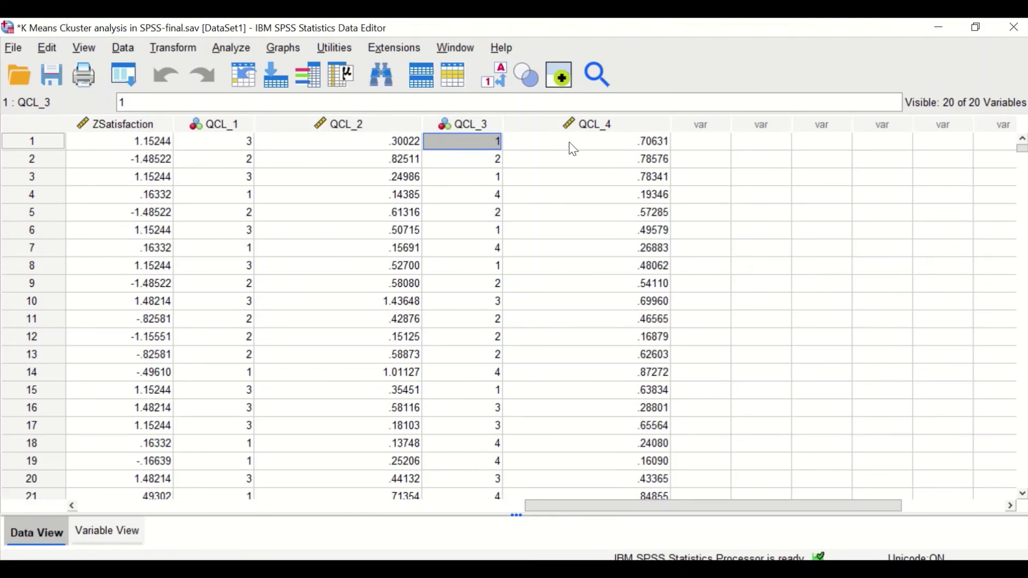
{"action": "left_click", "coordinate": [480, 158]}
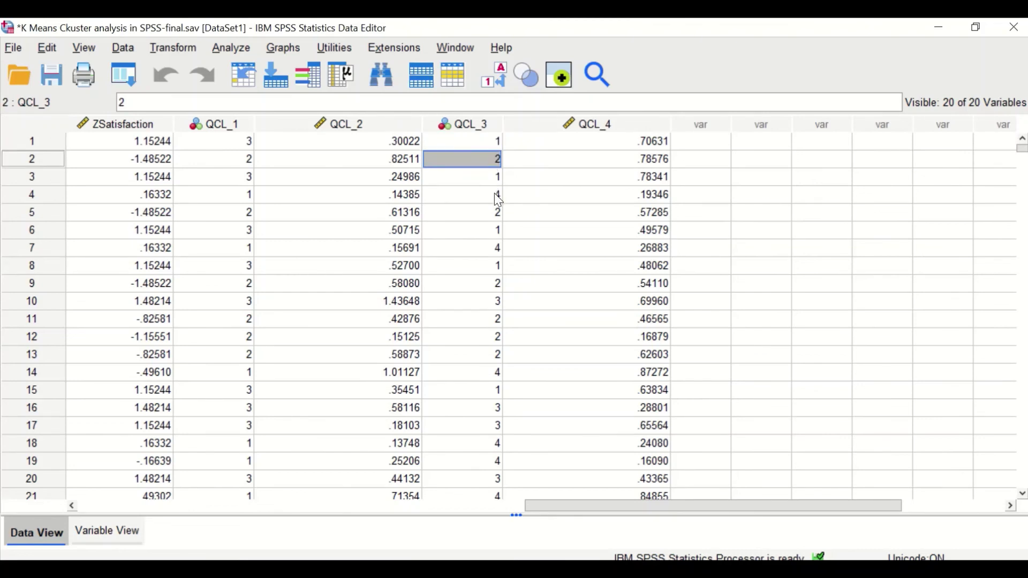
{"action": "left_click", "coordinate": [476, 181]}
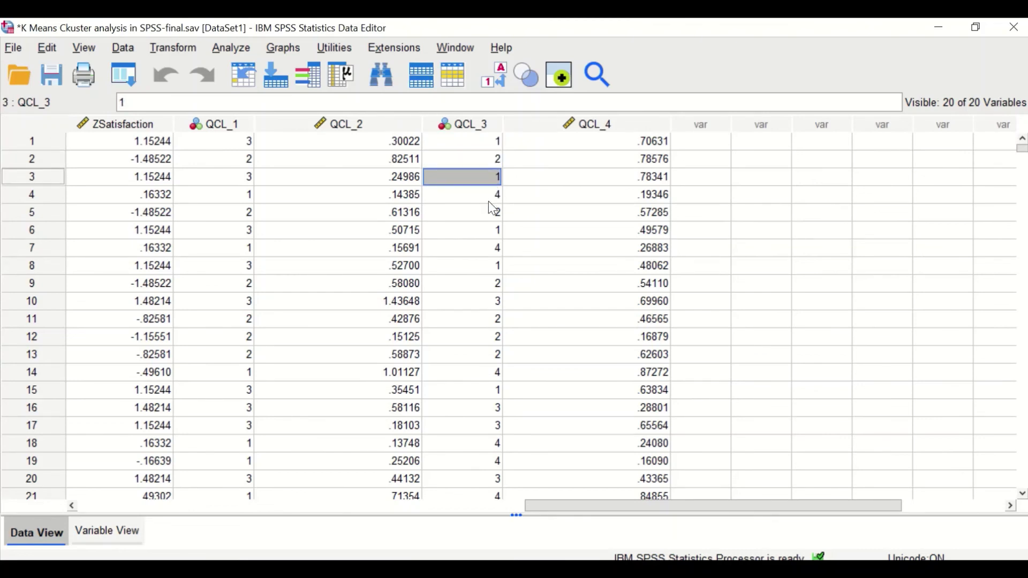
{"action": "left_click", "coordinate": [482, 198]}
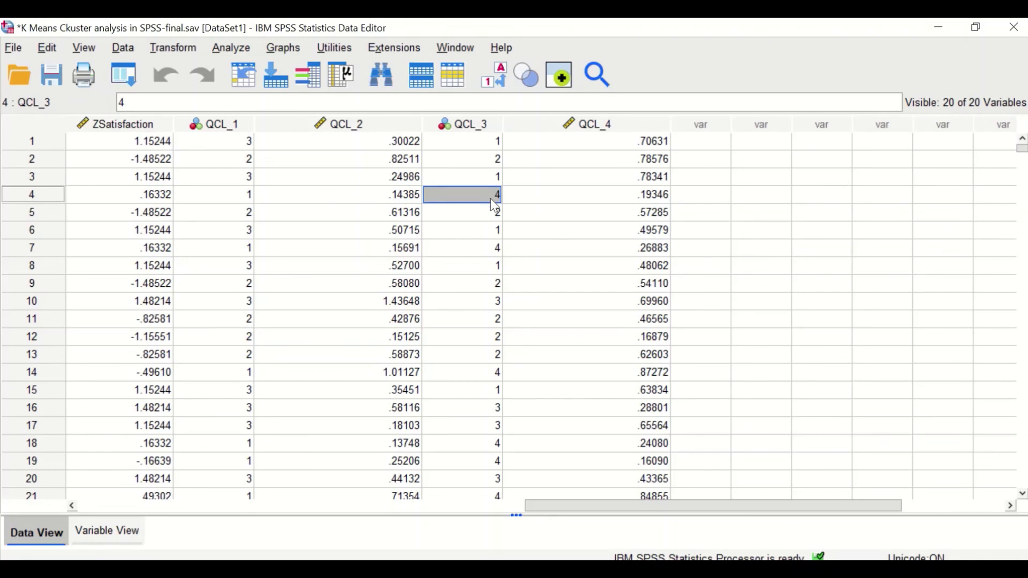
{"action": "left_click", "coordinate": [484, 142]}
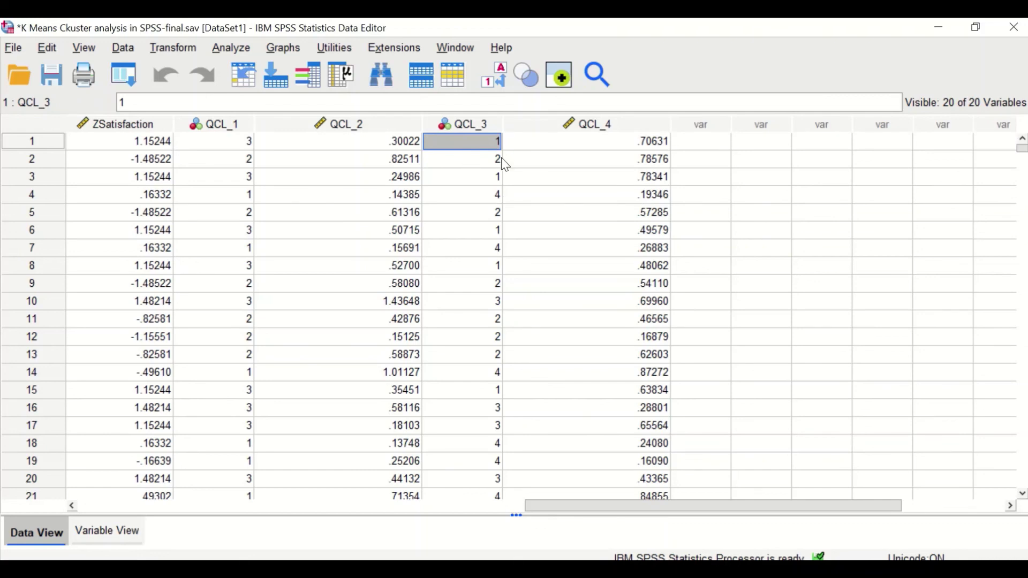
{"action": "left_click", "coordinate": [464, 161]}
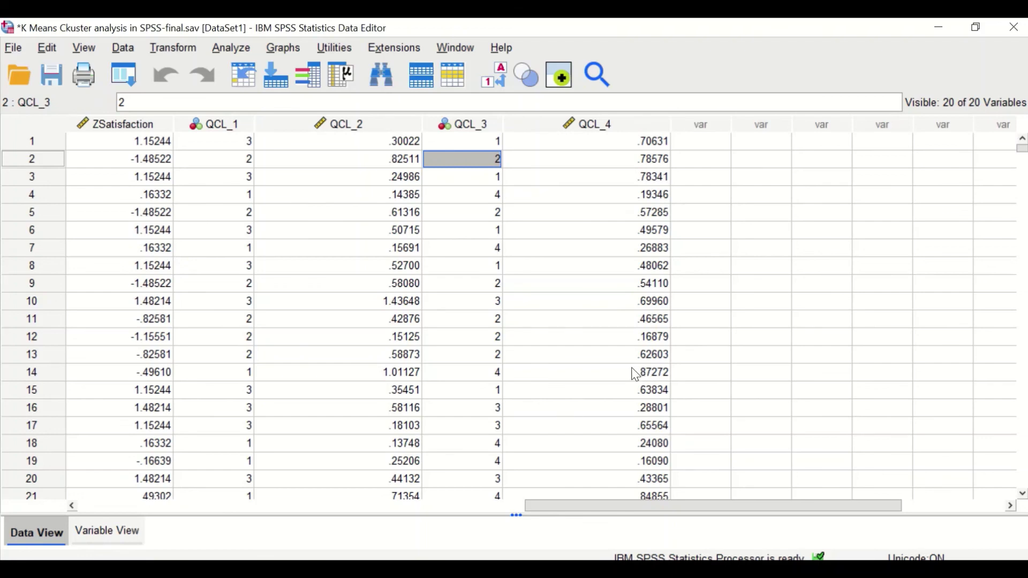
Start a Simple Boxplot in the Chart Builder.
{"action": "left_click", "coordinate": [280, 48]}
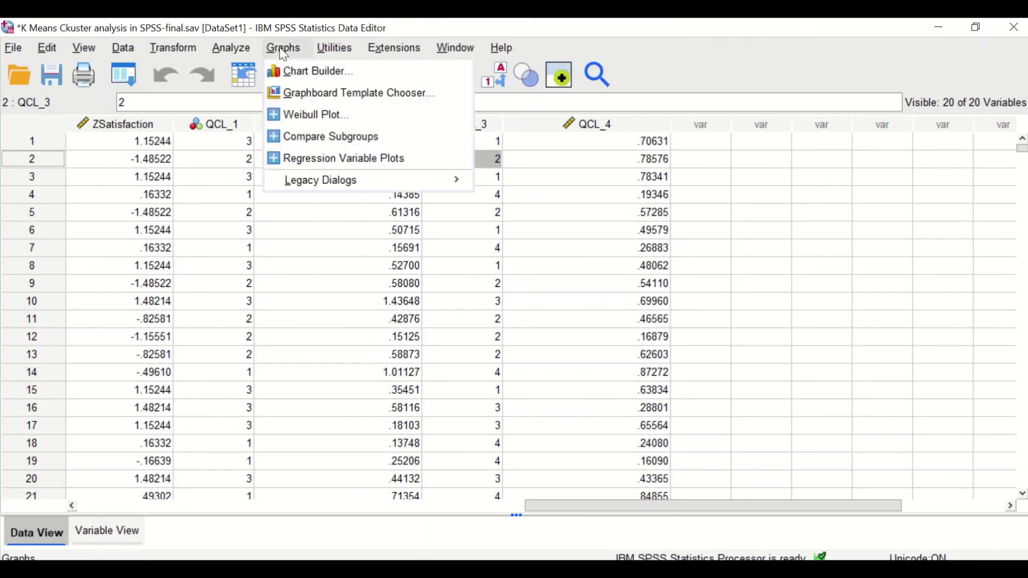
{"action": "left_click", "coordinate": [289, 71]}
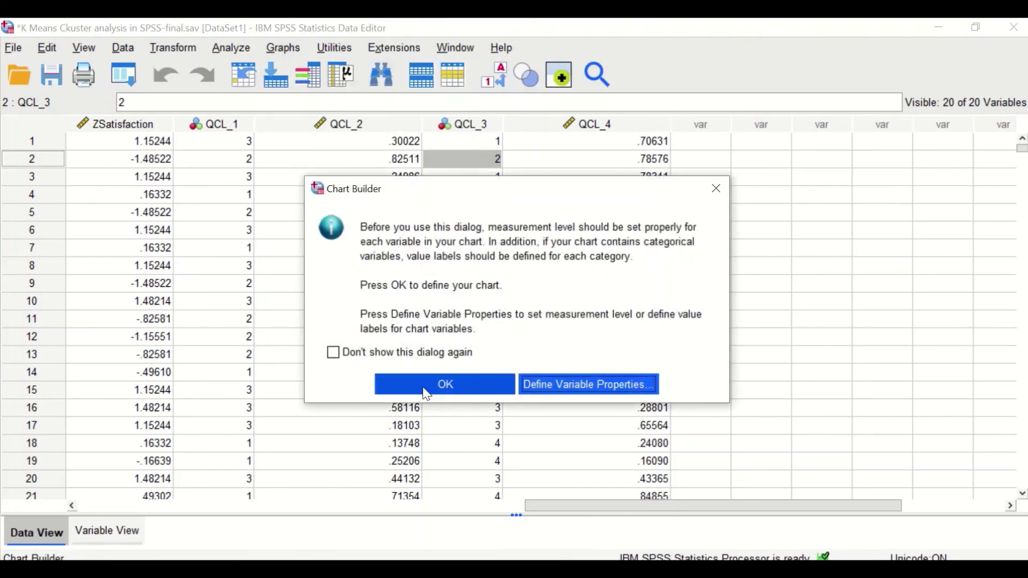
{"action": "left_click", "coordinate": [440, 384]}
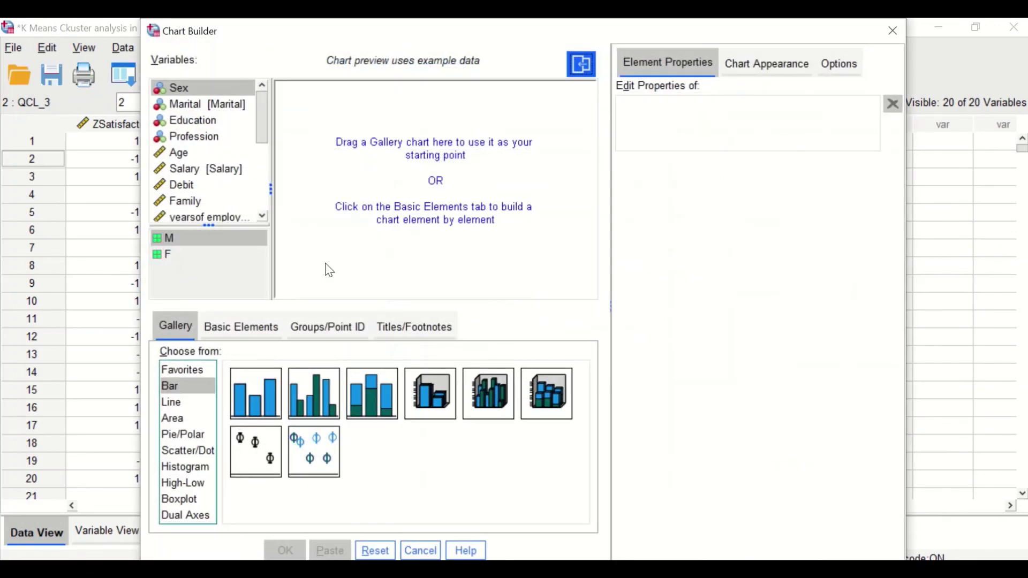
{"action": "left_click", "coordinate": [197, 500]}
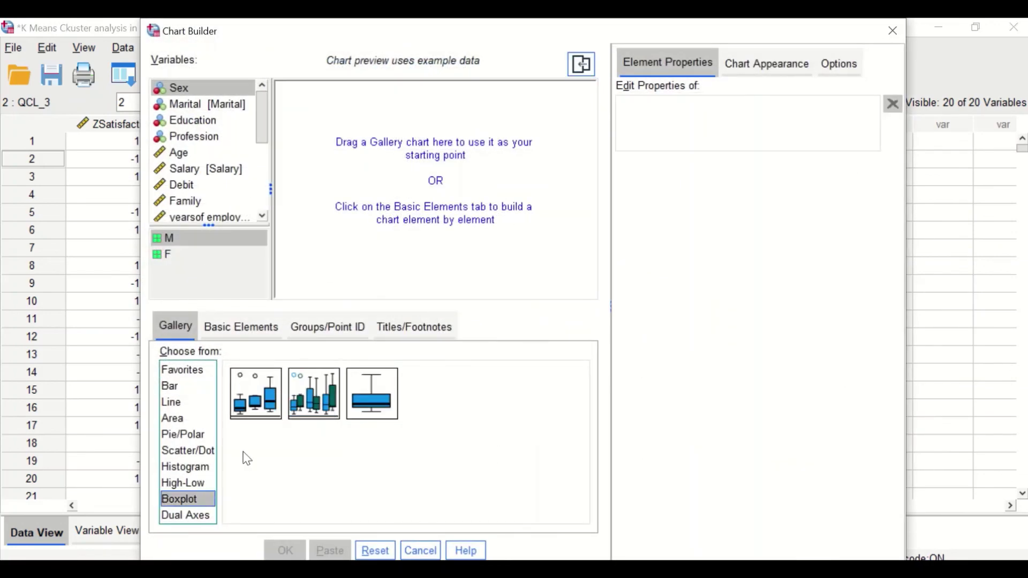
{"action": "double_click", "coordinate": [256, 394]}
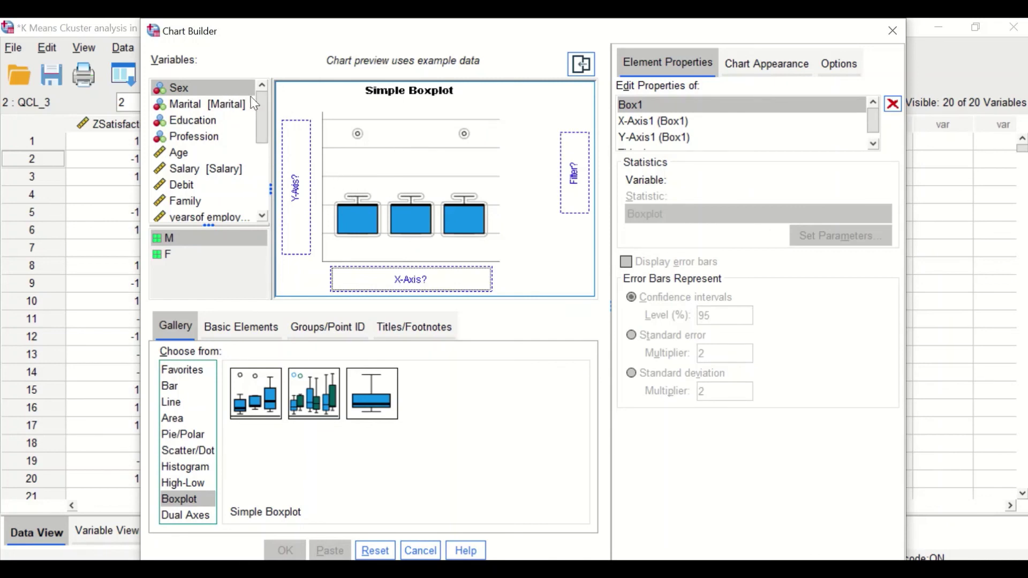
Generate the boxplot with the four-cluster solution's Distance of Case from its Classification Cluster Center on the Y-axis and Cluster Number of Case on the X-axis.
{"action": "left_click_drag", "start_coordinate": [260, 99], "coordinate": [256, 194]}
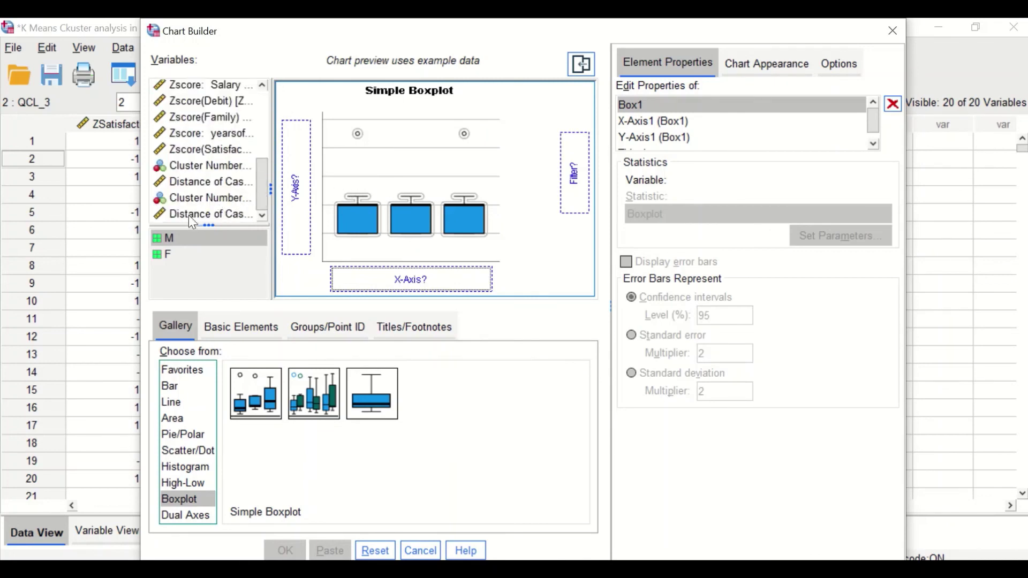
{"action": "left_click_drag", "start_coordinate": [188, 215], "coordinate": [294, 249]}
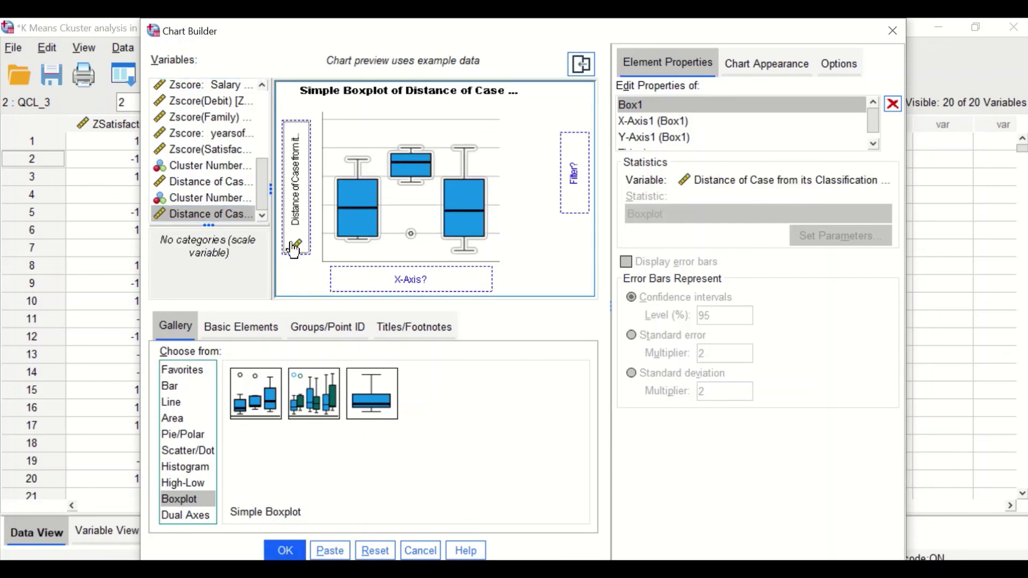
{"action": "left_click_drag", "start_coordinate": [197, 198], "coordinate": [406, 289]}
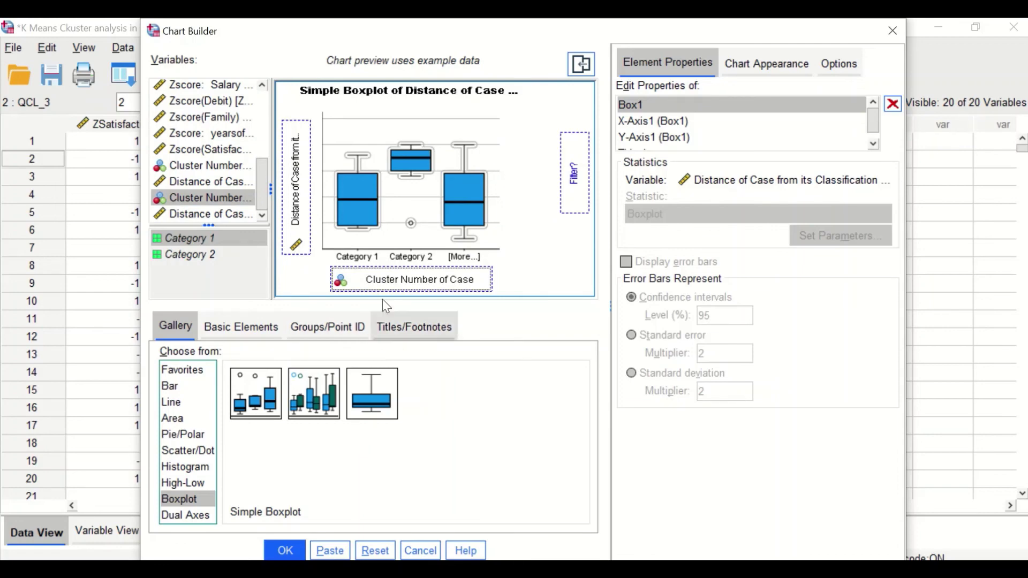
{"action": "left_click", "coordinate": [284, 550]}
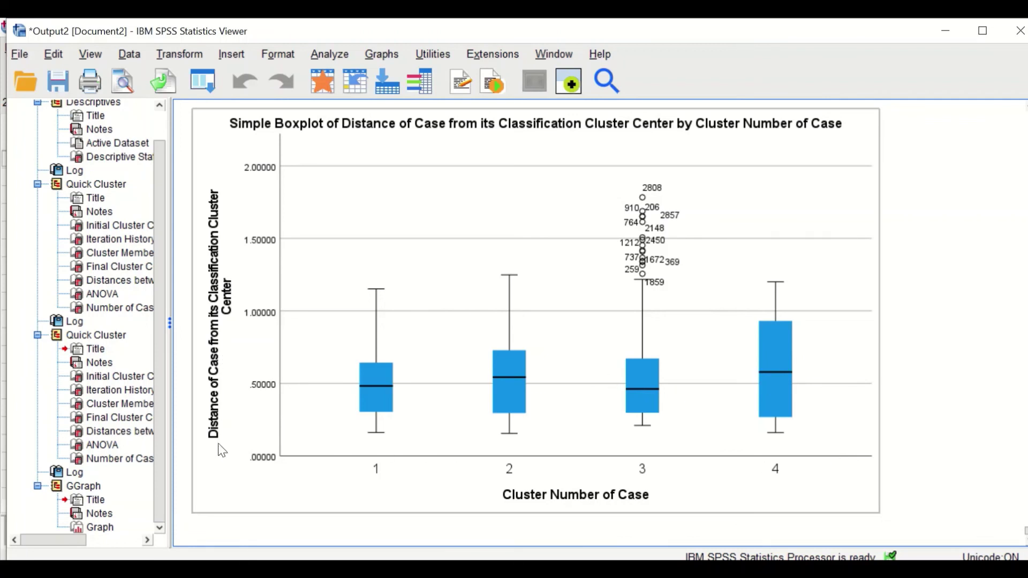
{"action": "left_click", "coordinate": [186, 421]}
{"action": "left_click", "coordinate": [203, 394]}
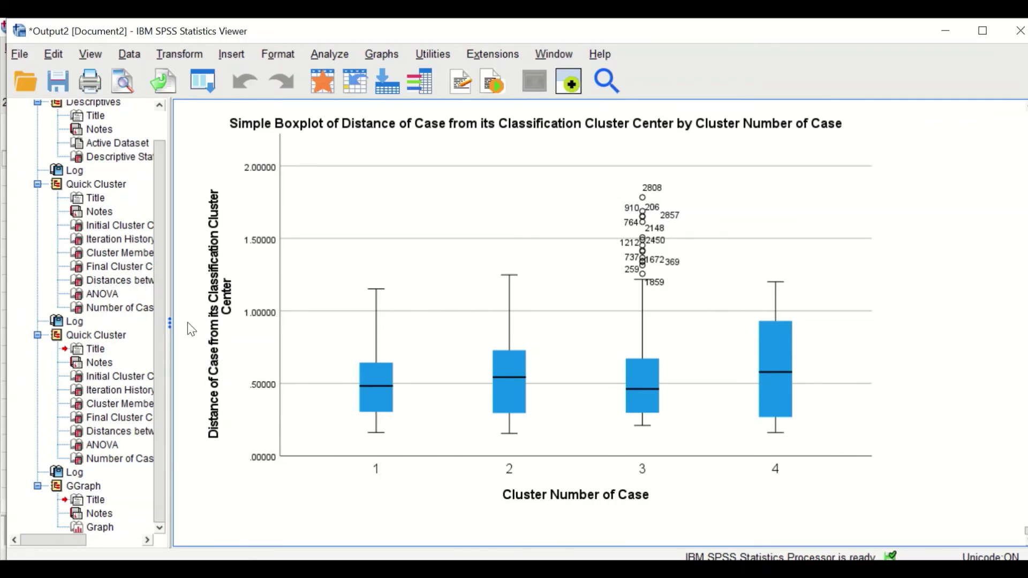